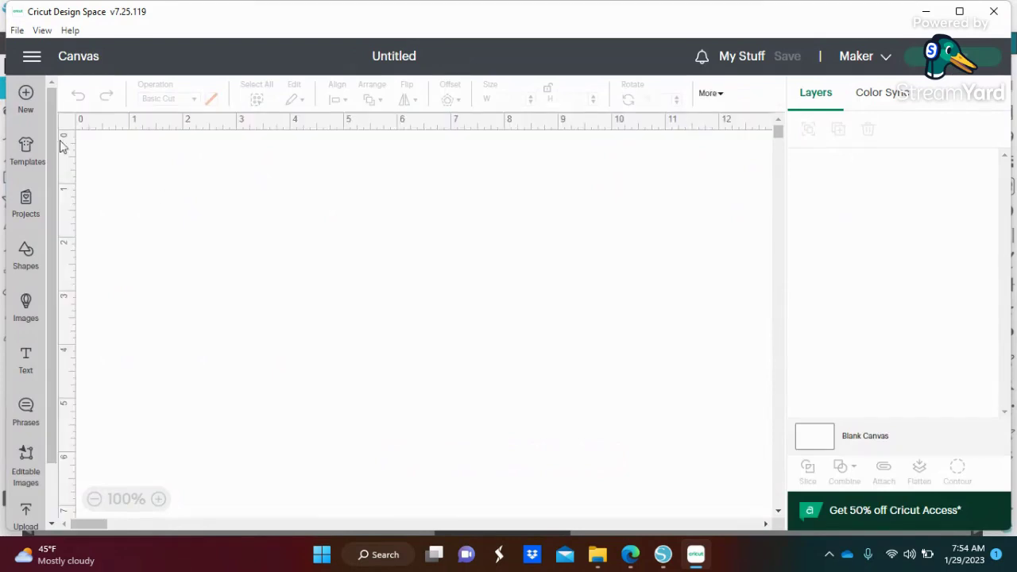
Scroll the left sidebar down to bring the Upload option into view.
scroll(52, 145, "down", 2)
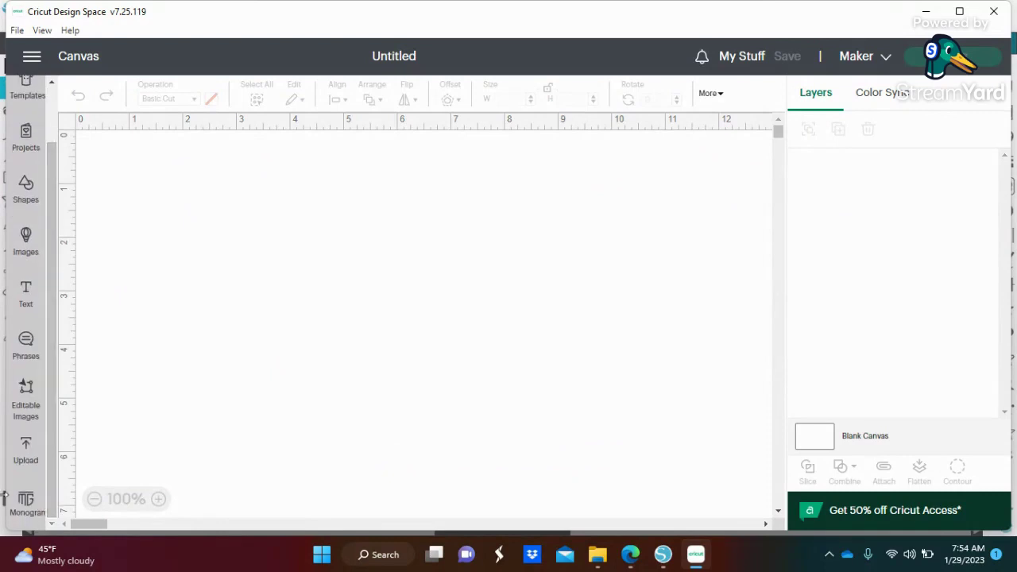
left_click(26, 453)
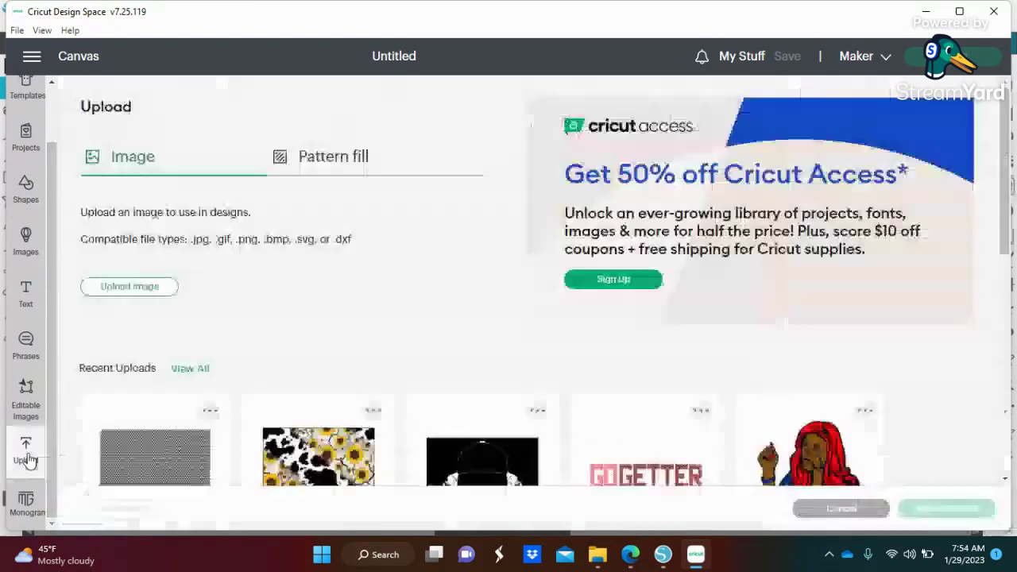
left_click(129, 287)
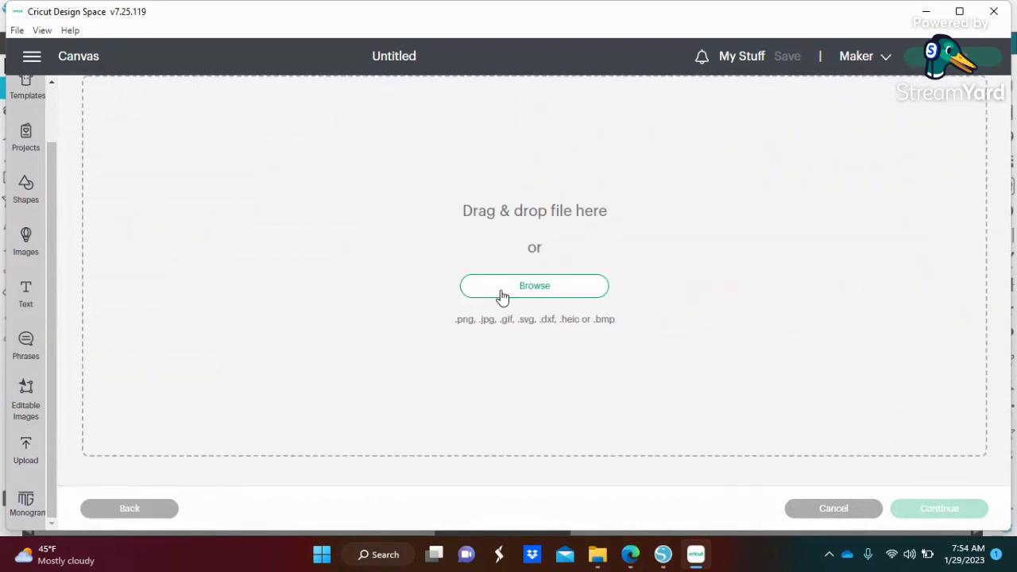
left_click(502, 296)
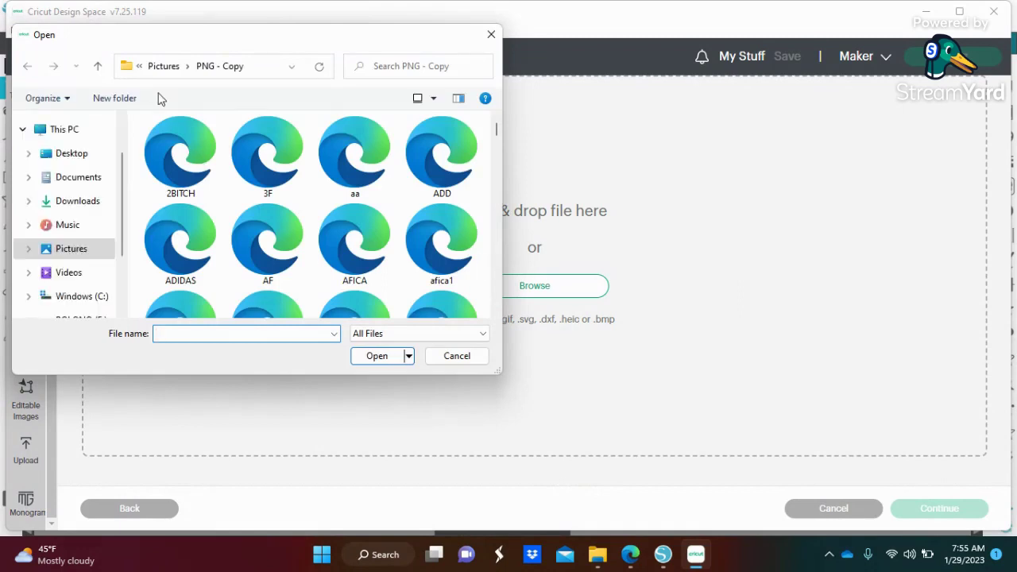
scroll(121, 215, "up", 1)
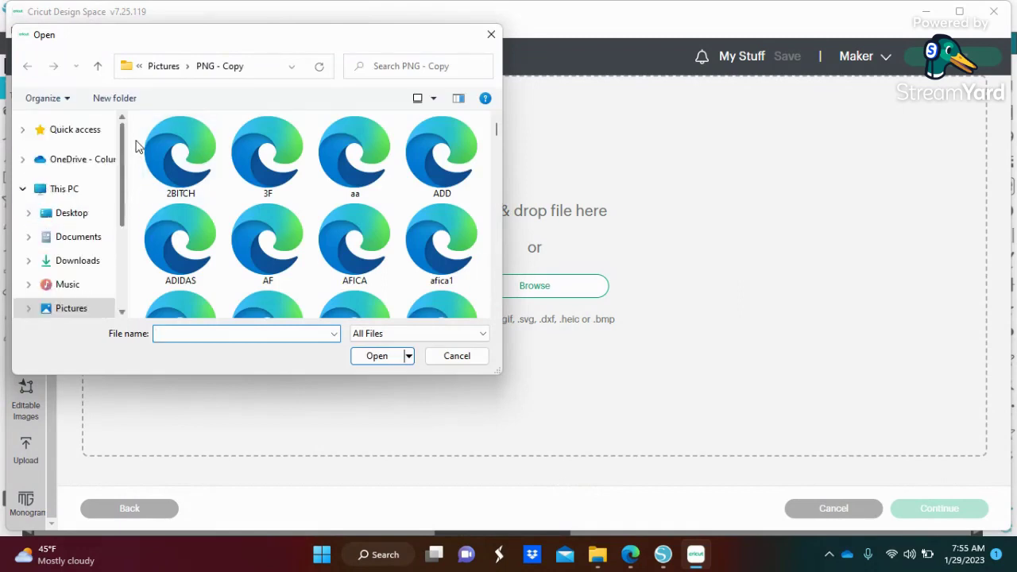
left_click(74, 134)
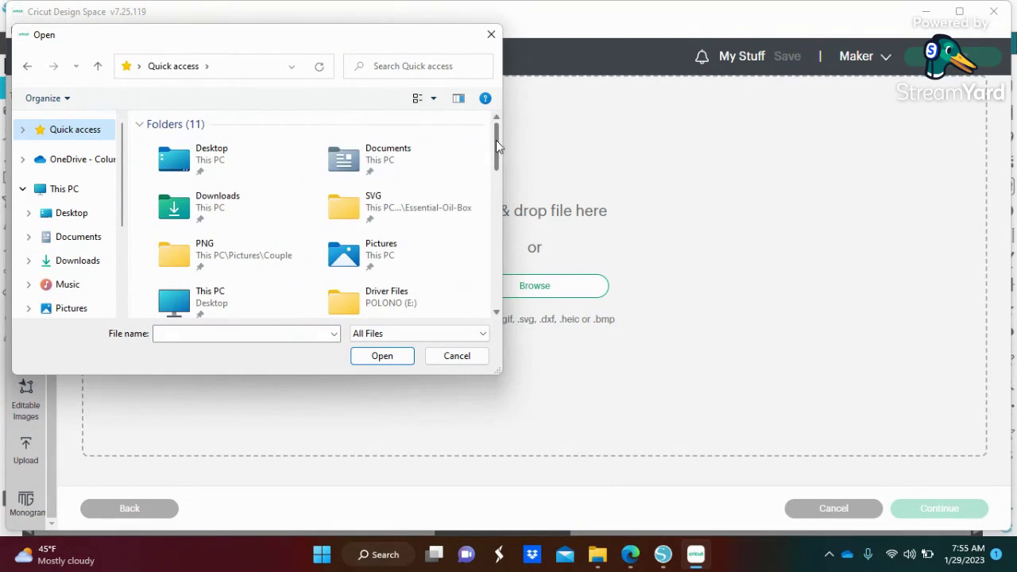
left_click_drag(497, 142, 496, 184)
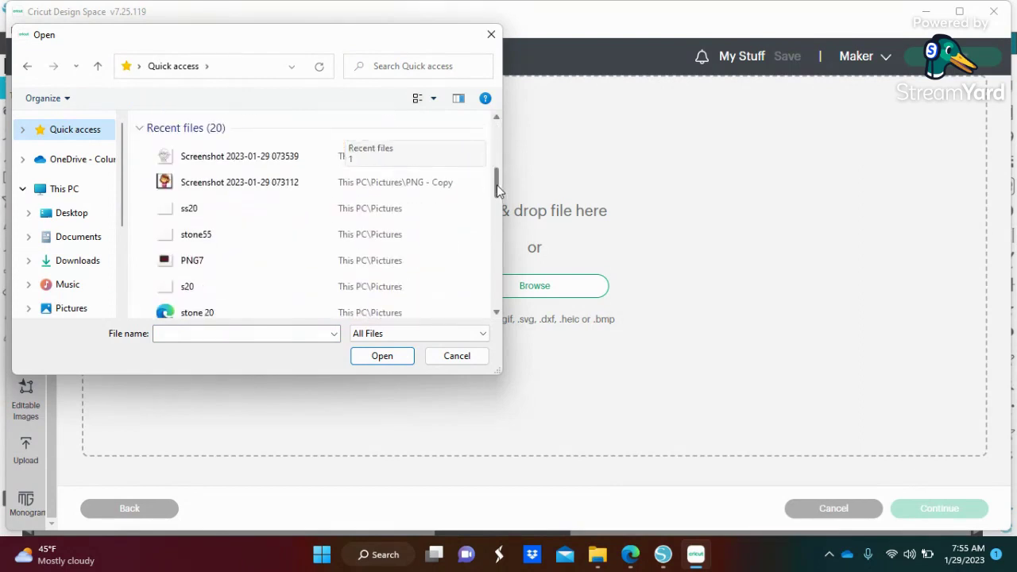
left_click(305, 163)
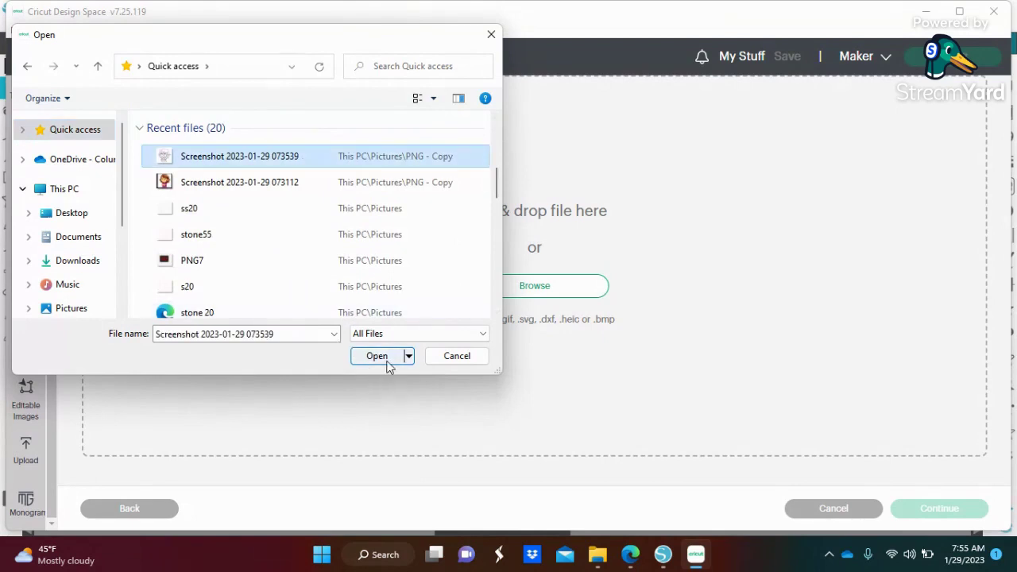
Open the screenshot, set its image type to Complex, and continue to background removal.
left_click(387, 363)
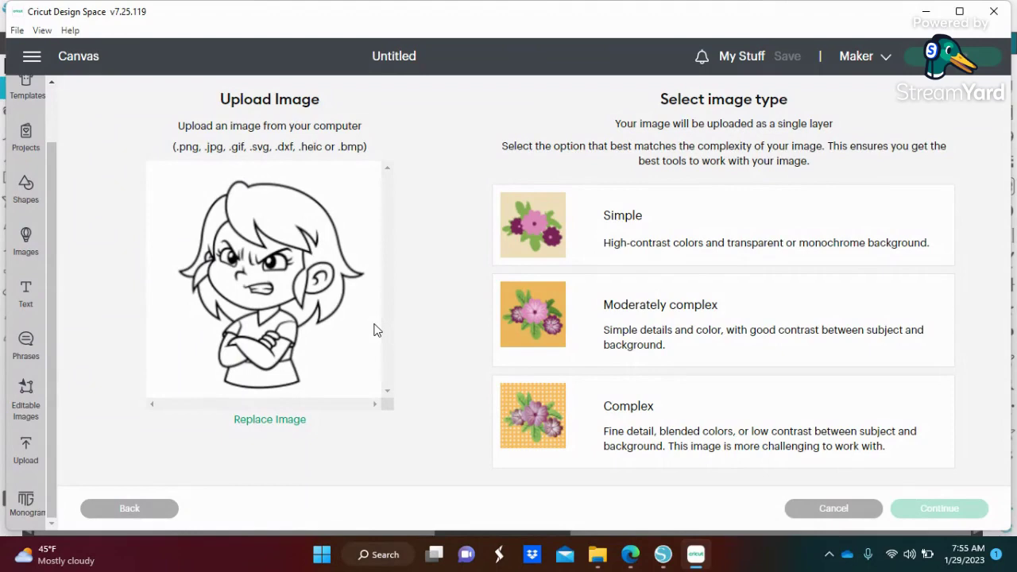
left_click(563, 429)
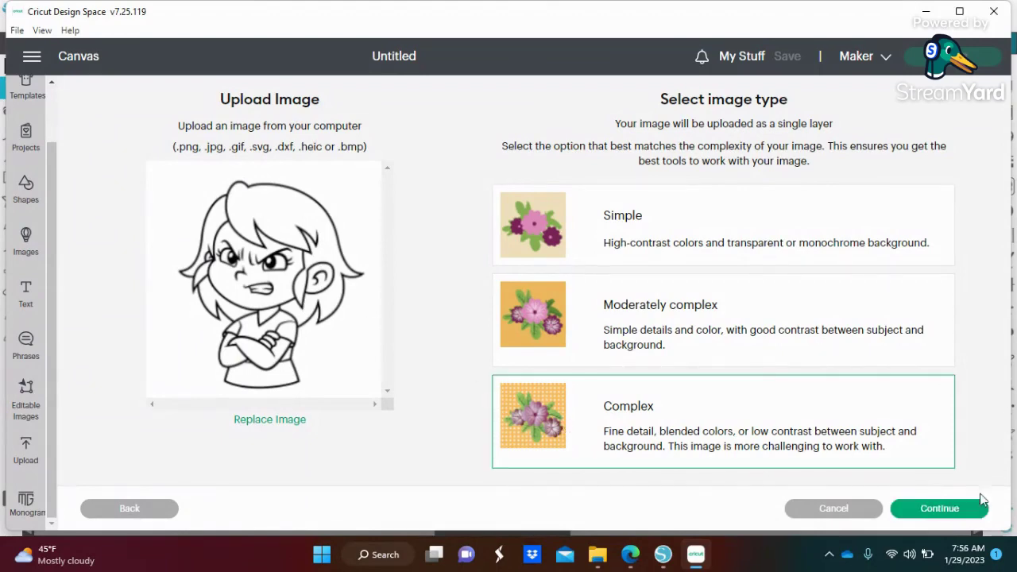
left_click(935, 512)
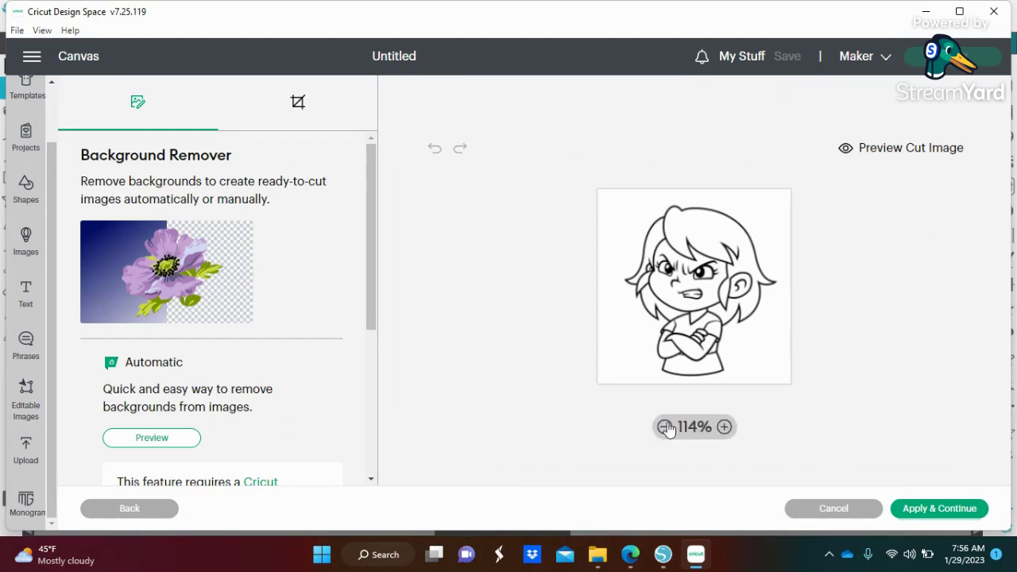
Zoom in and erase the white background plus the white areas in the hair and face.
left_click(725, 427)
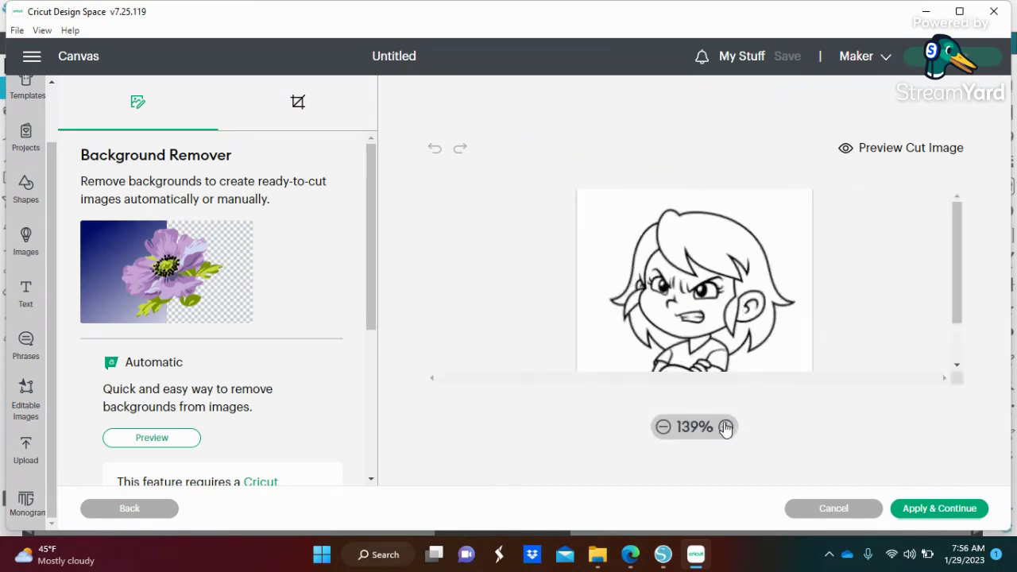
left_click(725, 427)
left_click(726, 427)
left_click(607, 211)
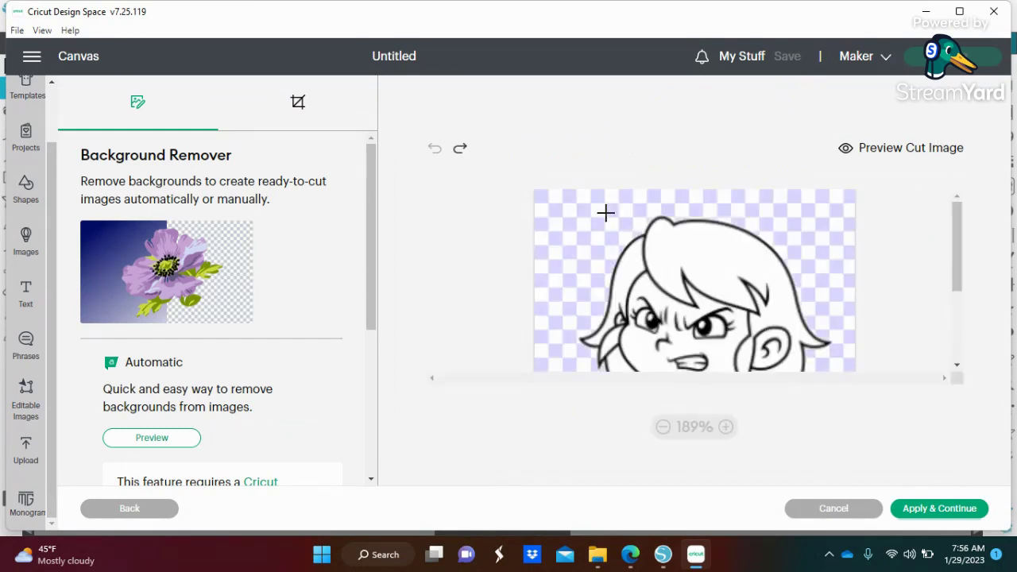
left_click(682, 258)
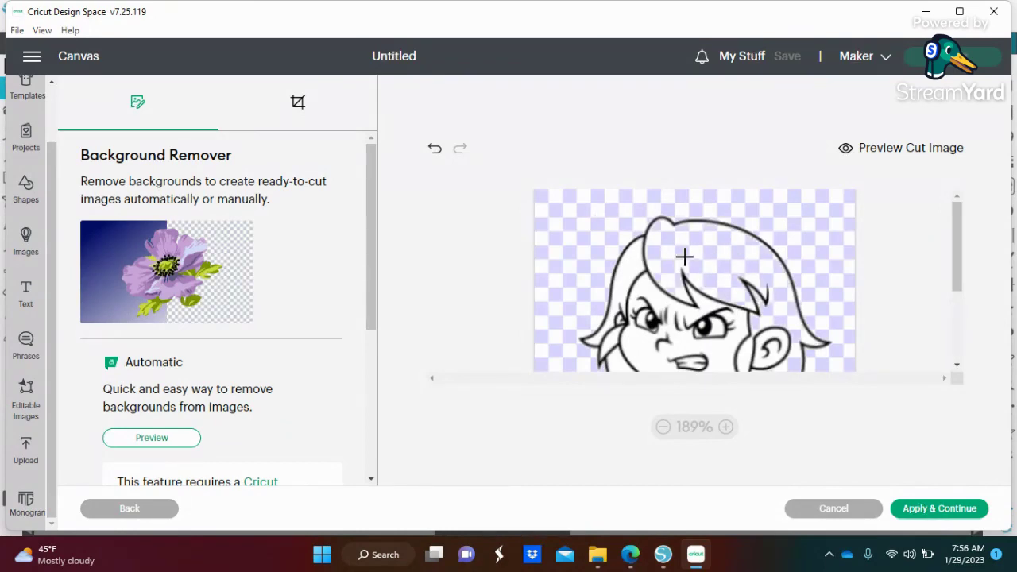
left_click(649, 294)
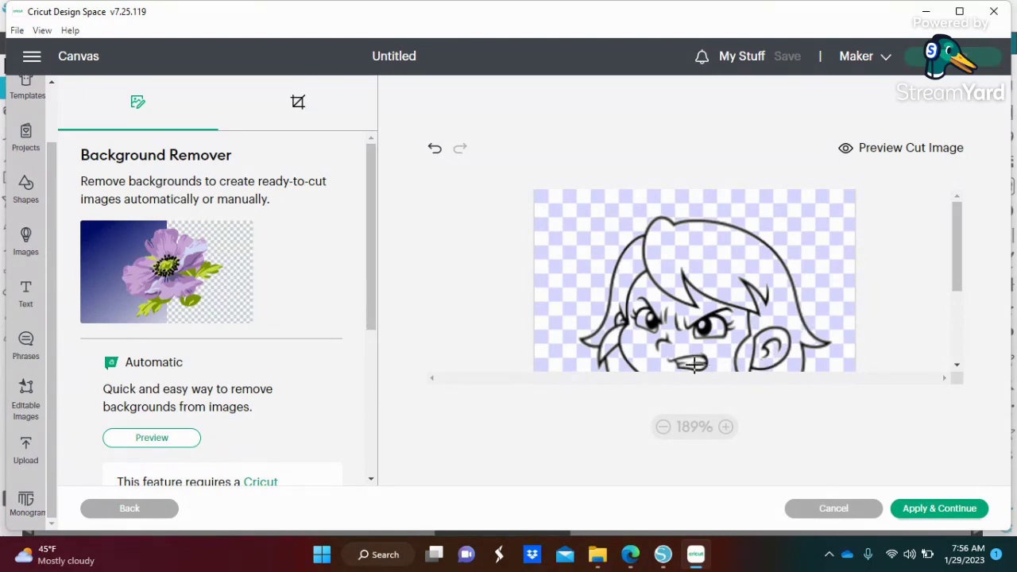
left_click_drag(956, 258, 959, 334)
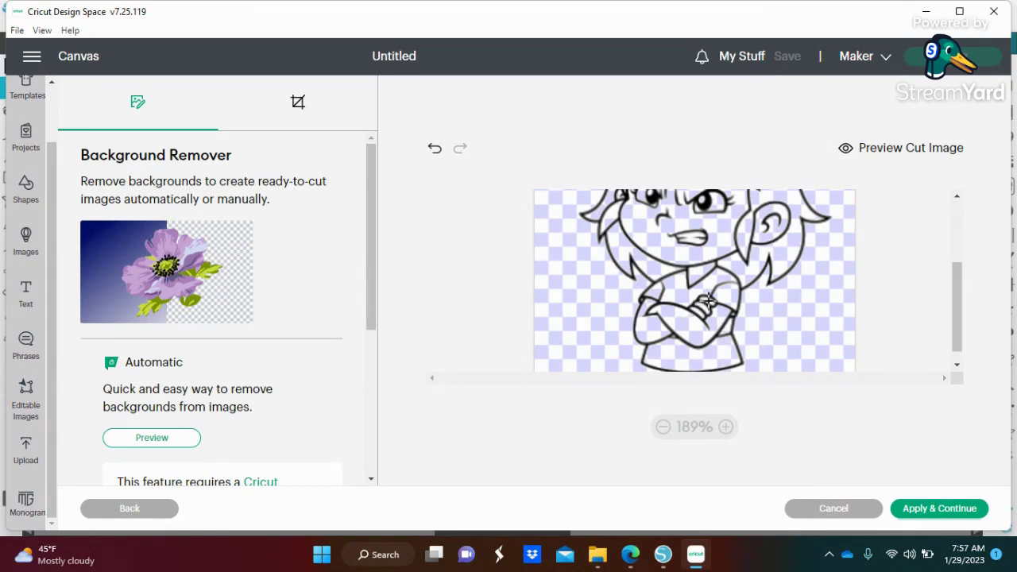
left_click(725, 428)
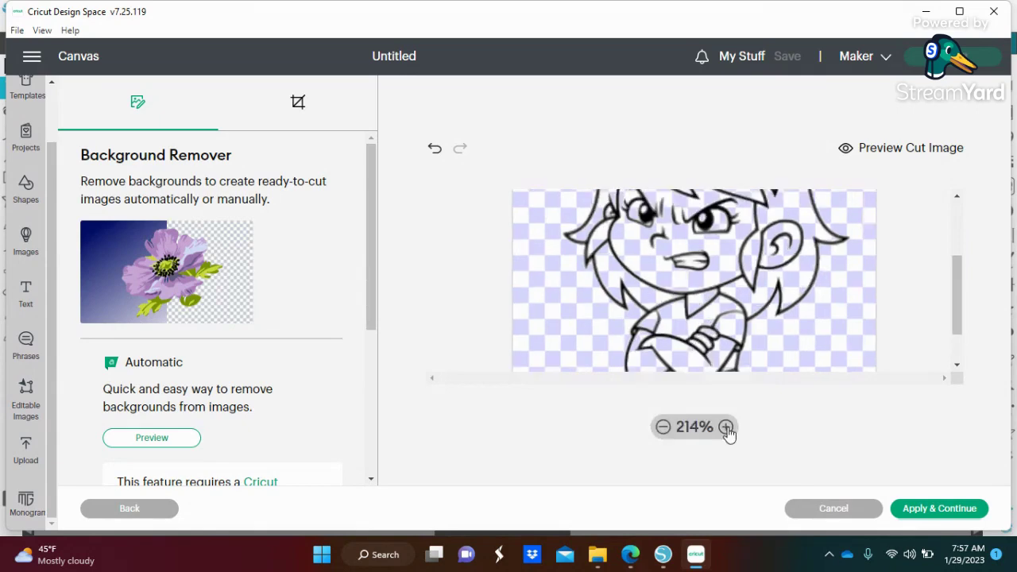
left_click(725, 427)
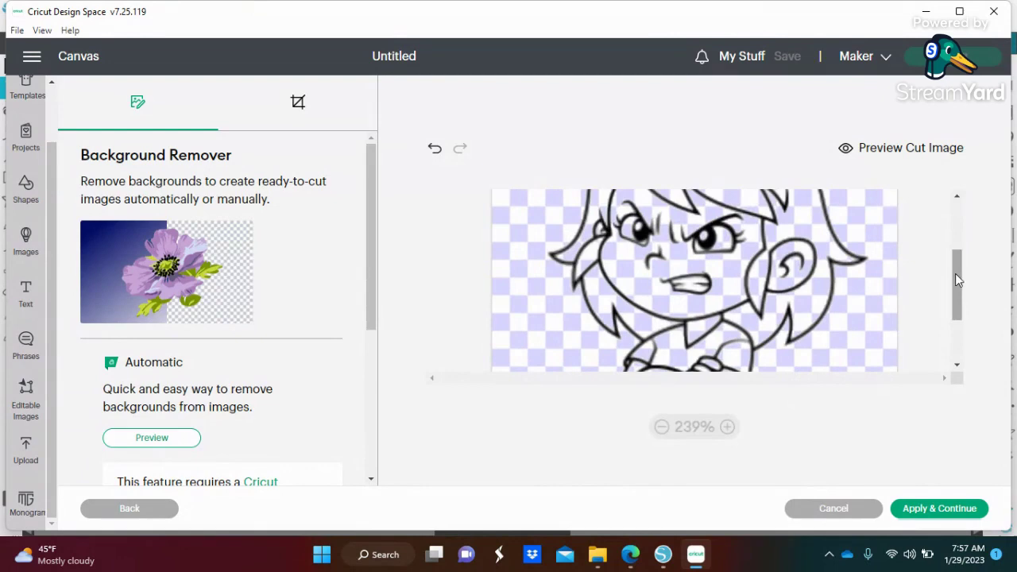
left_click_drag(956, 288, 958, 319)
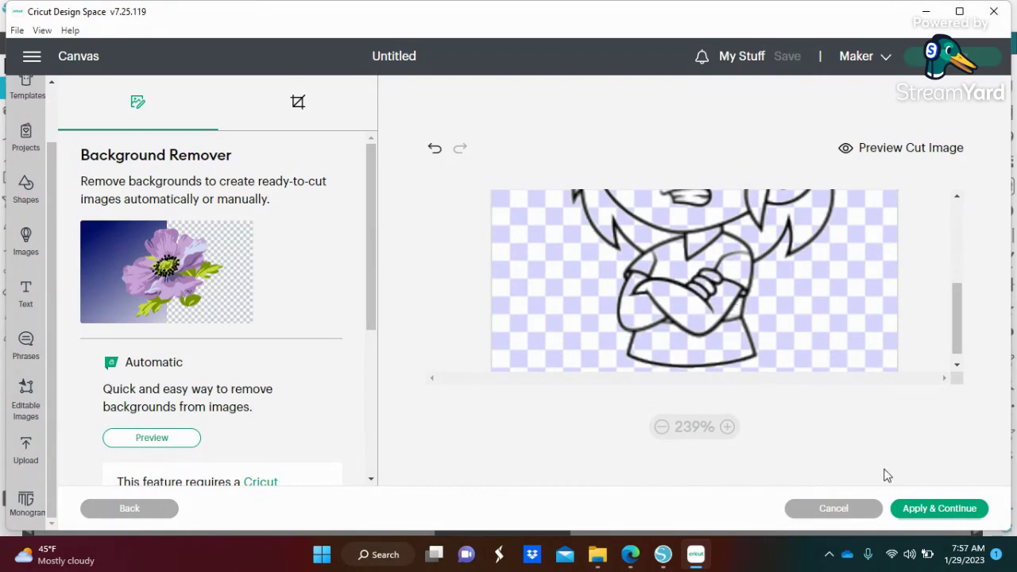
Apply the background removal and upload the girl as a Cut Image.
left_click(937, 512)
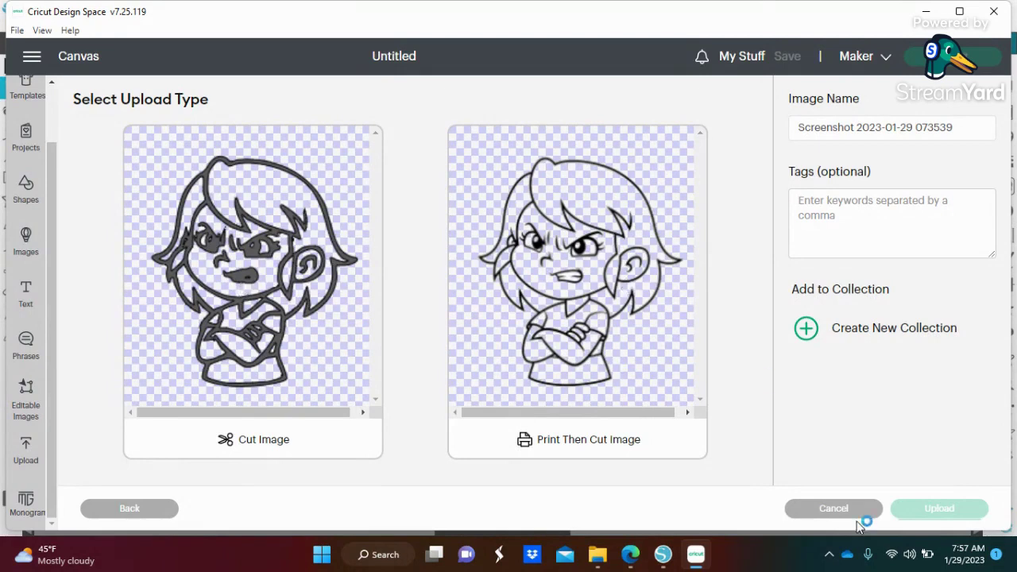
left_click(261, 394)
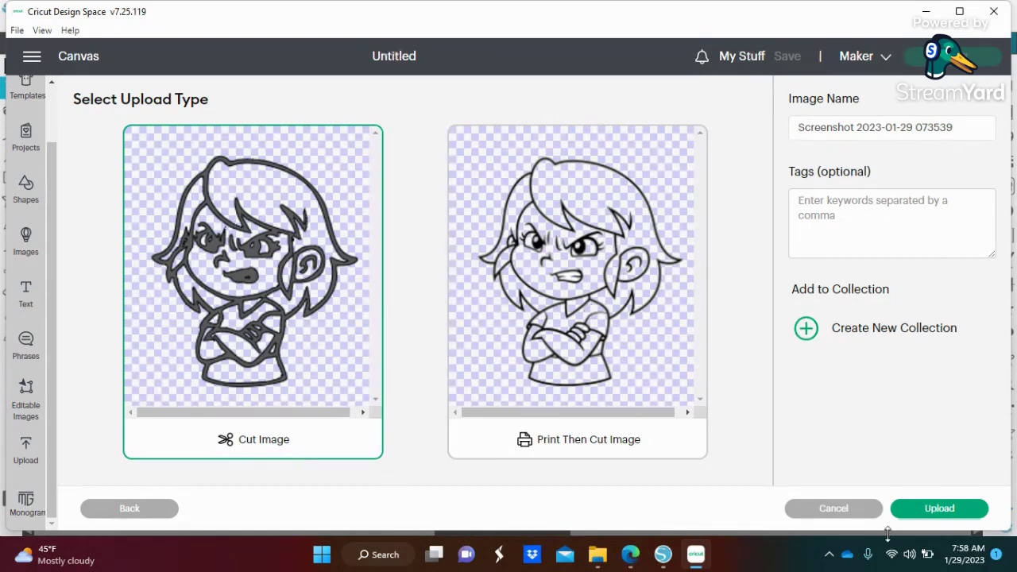
left_click(928, 513)
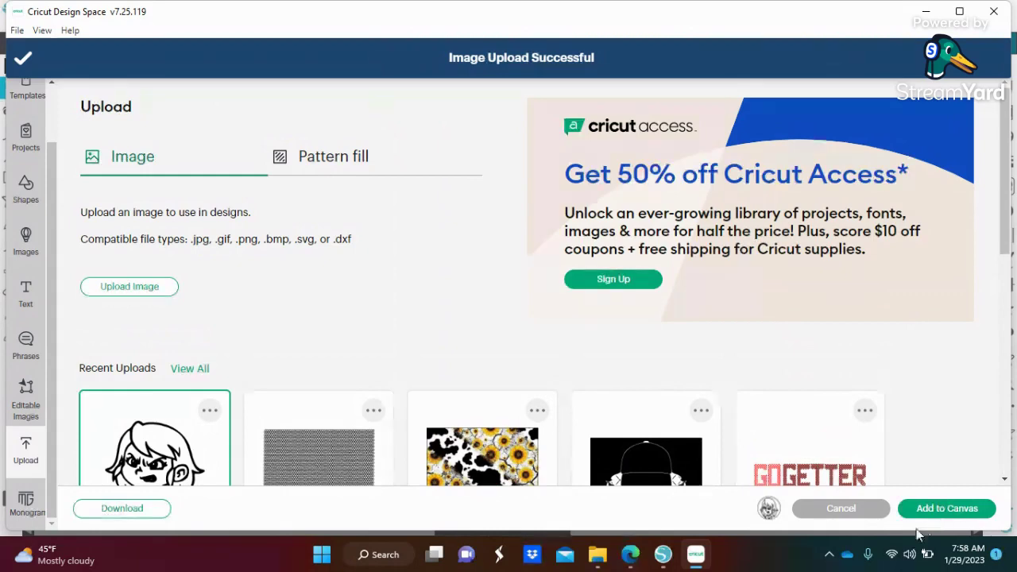
Add the uploaded cartoon girl to the canvas, sized 8.188 × 9.172 in.
left_click(928, 513)
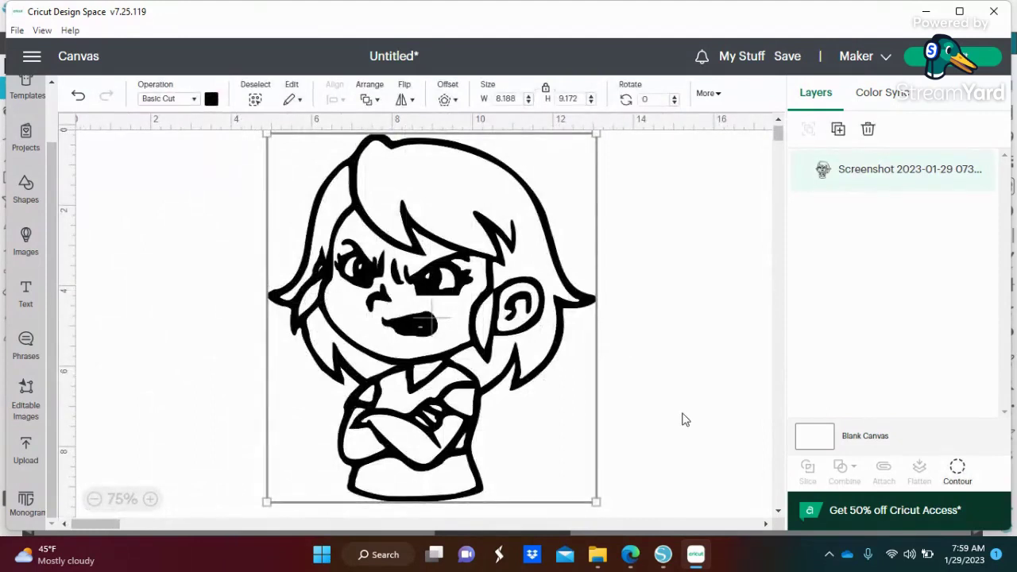
Hide all inner contours so the girl becomes a solid black silhouette.
left_click(961, 470)
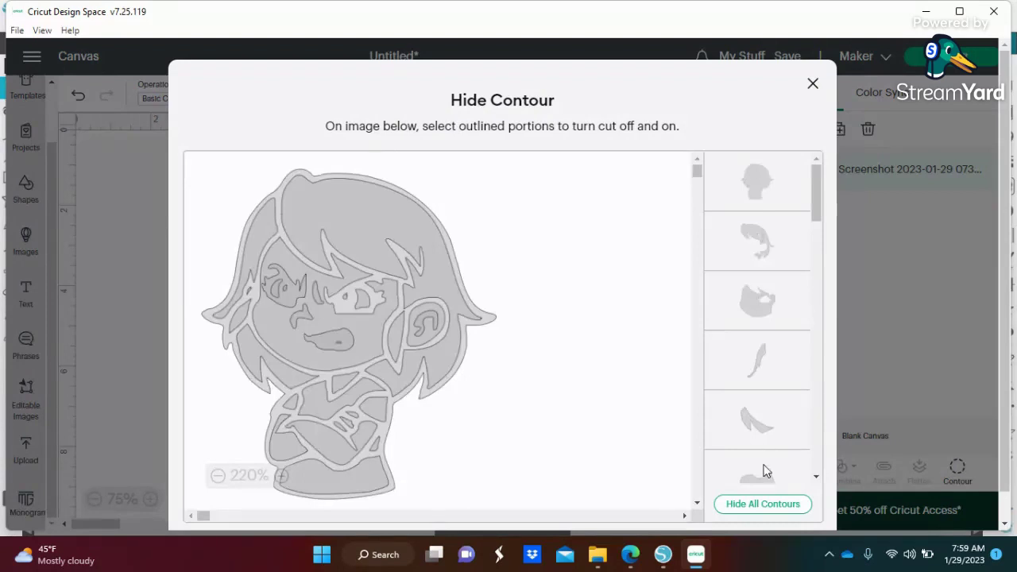
left_click(762, 505)
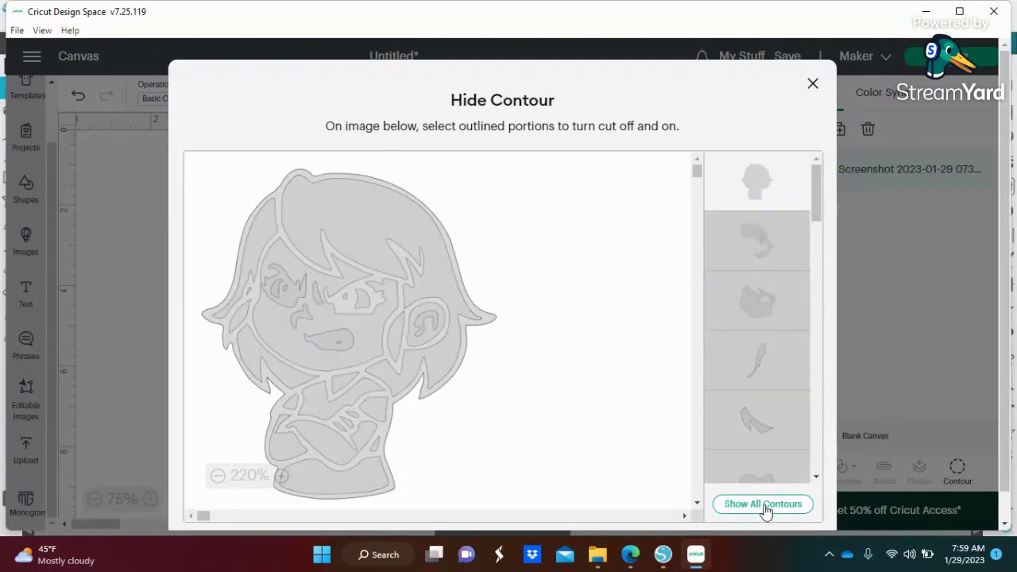
left_click(813, 86)
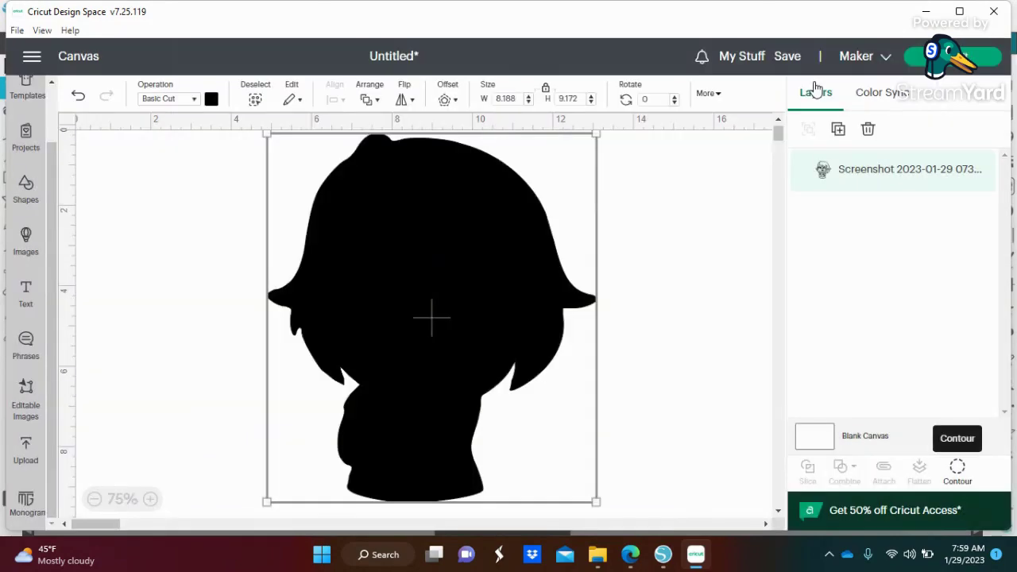
Nudge the black silhouette left and duplicate it as a second layer.
left_click_drag(473, 221, 296, 224)
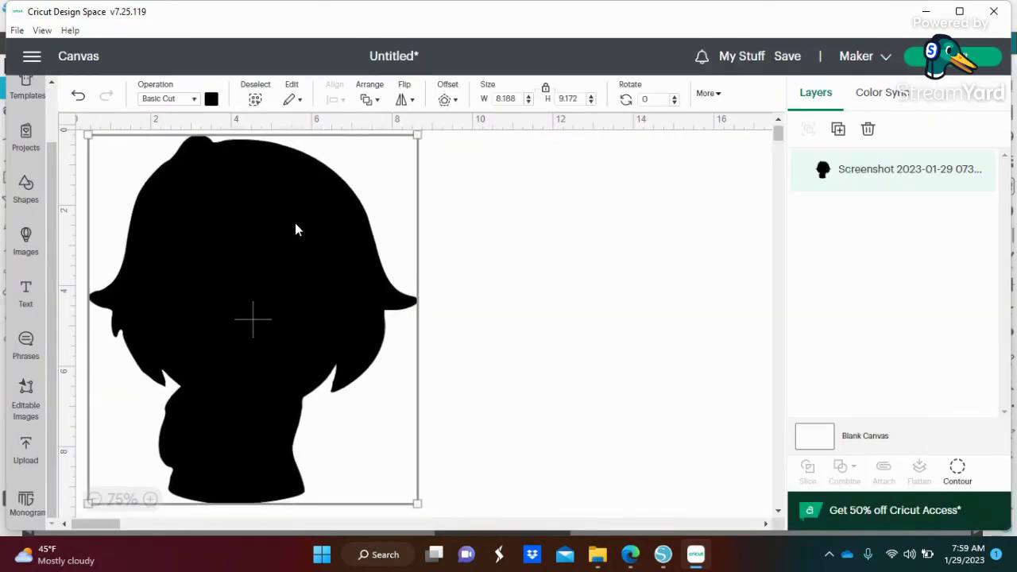
right_click(294, 229)
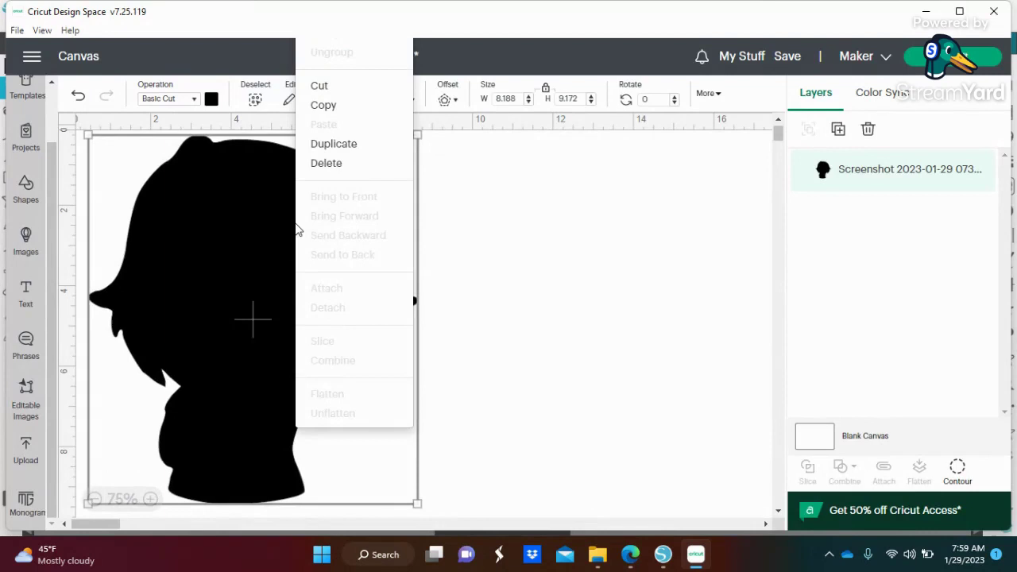
left_click(389, 145)
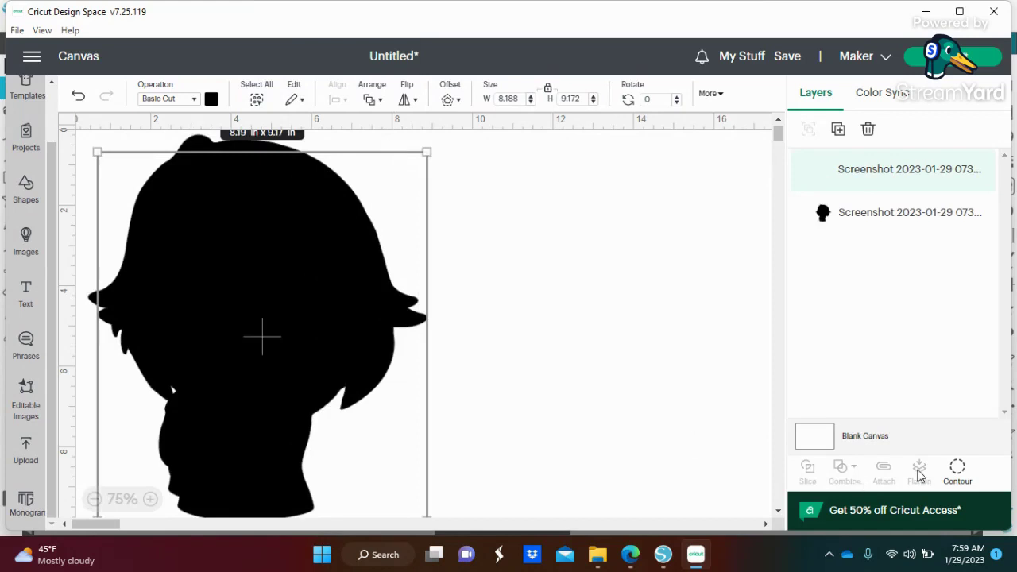
Trim the duplicate to only its hair contours and colour that layer red.
left_click(957, 471)
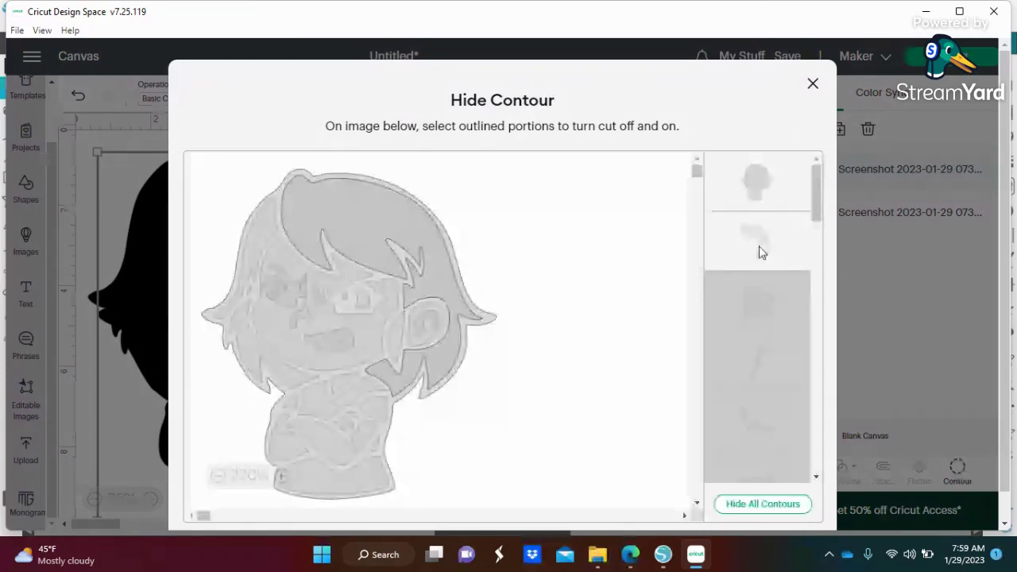
left_click(738, 193)
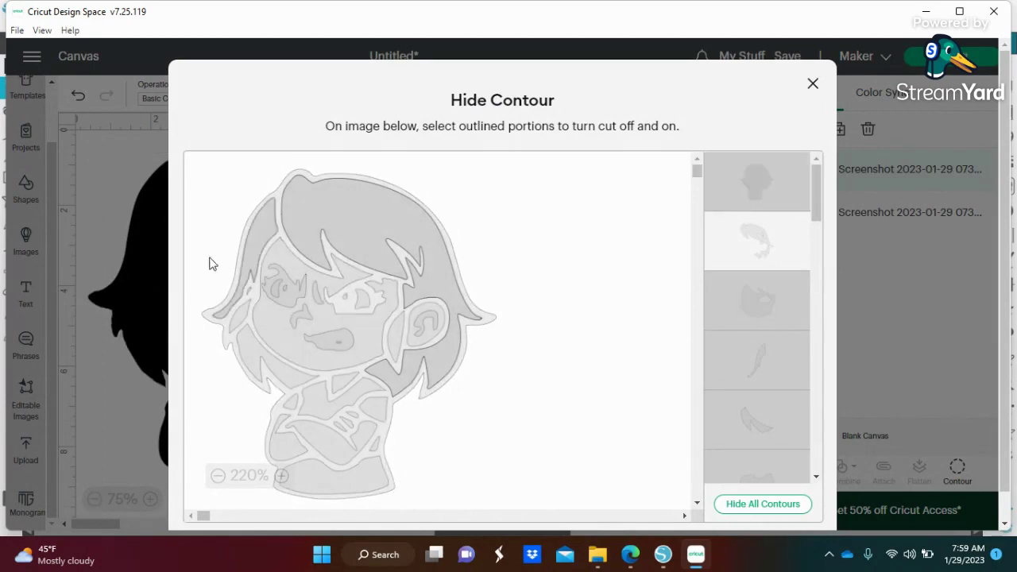
left_click(258, 290)
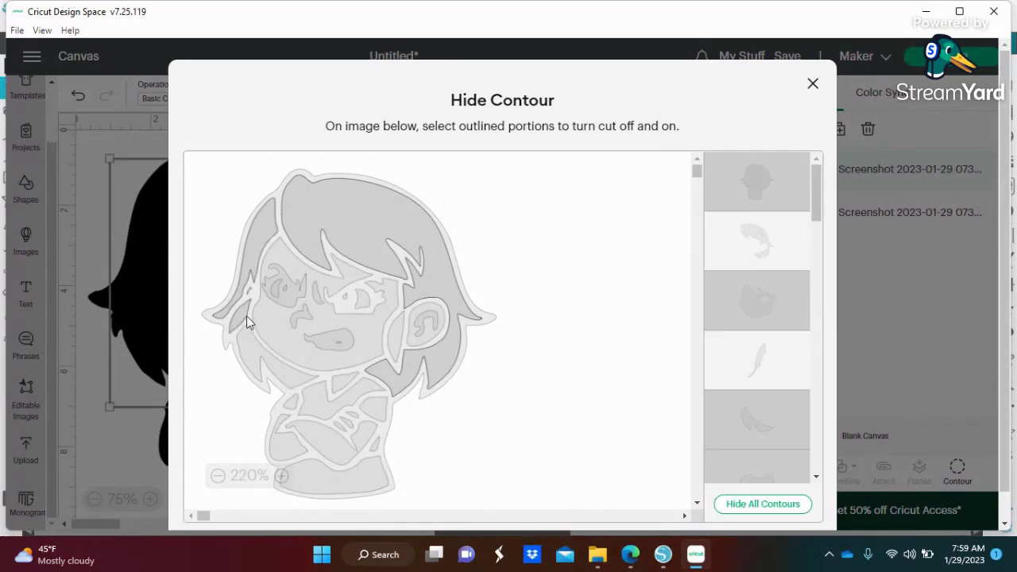
left_click(248, 362)
left_click(434, 370)
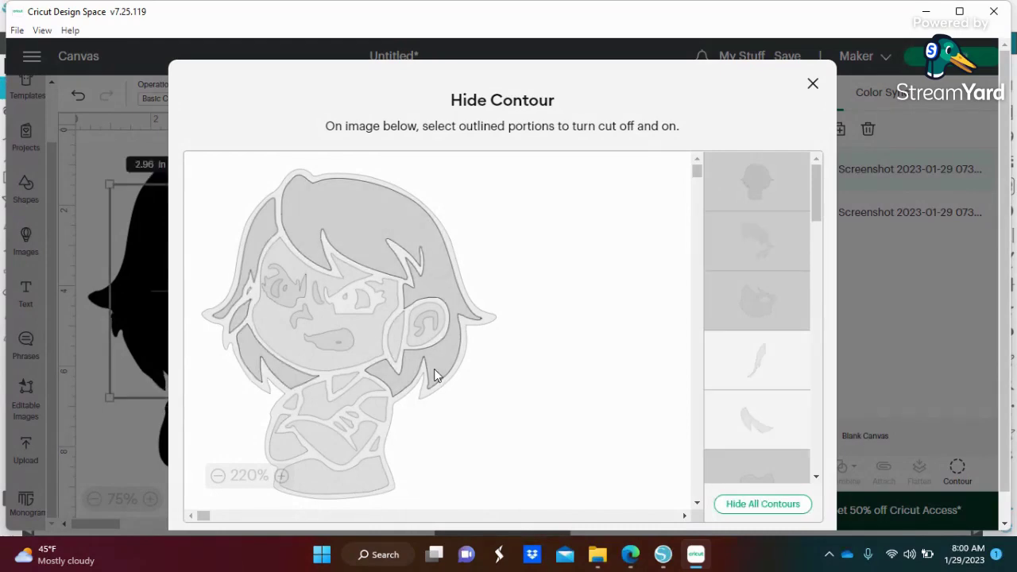
left_click(433, 370)
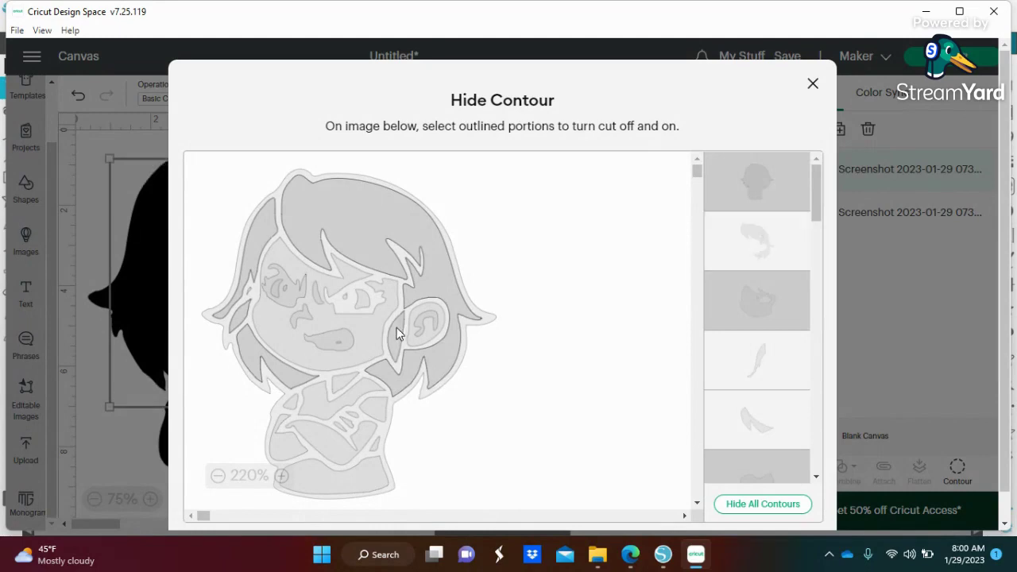
left_click(812, 85)
left_click(211, 98)
left_click(227, 203)
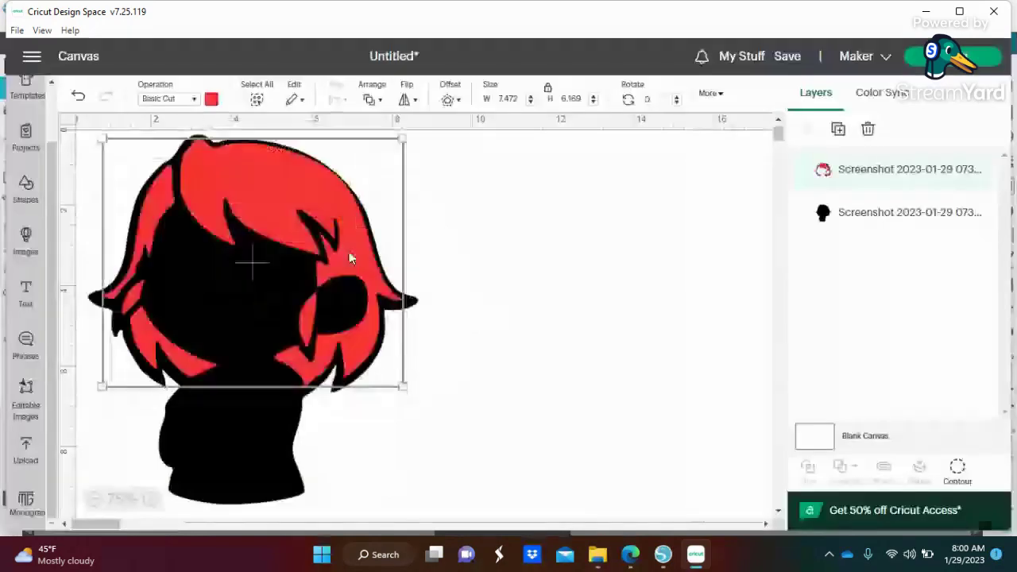
Duplicate the black silhouette again and move the copy right of the red-haired figure.
left_click(347, 251)
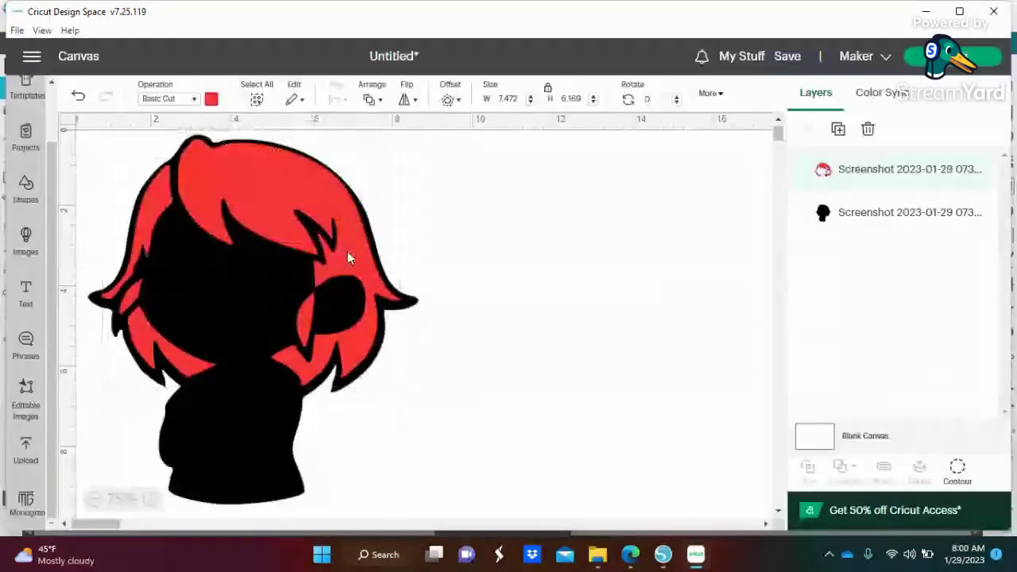
left_click(347, 251)
left_click(601, 253)
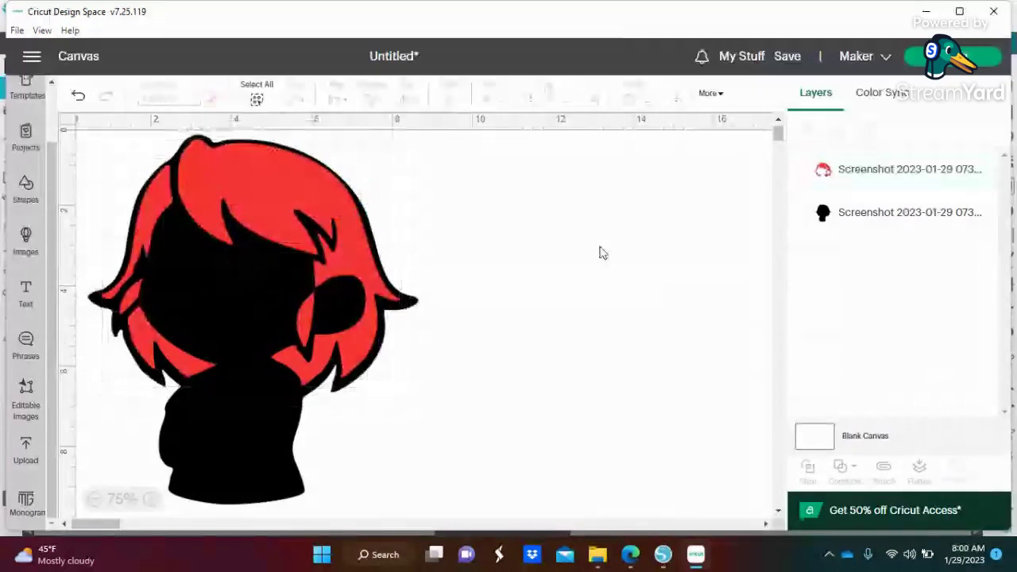
left_click(257, 434)
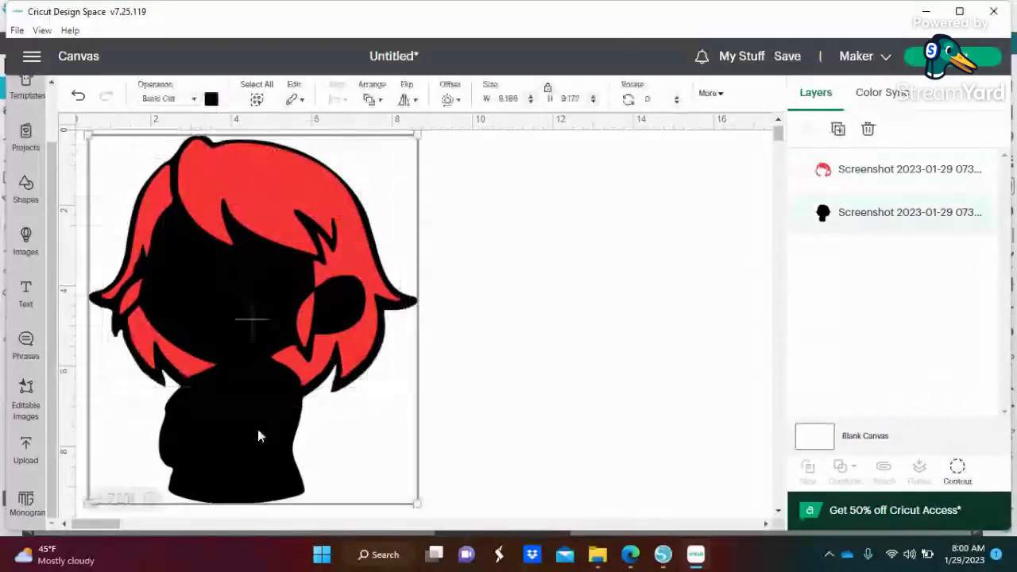
right_click(257, 432)
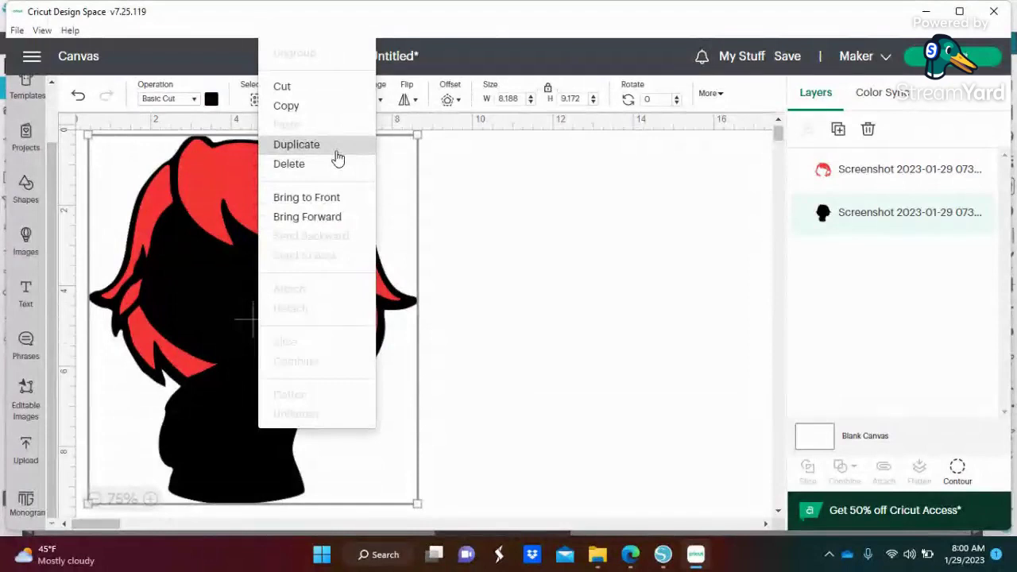
key("Escape")
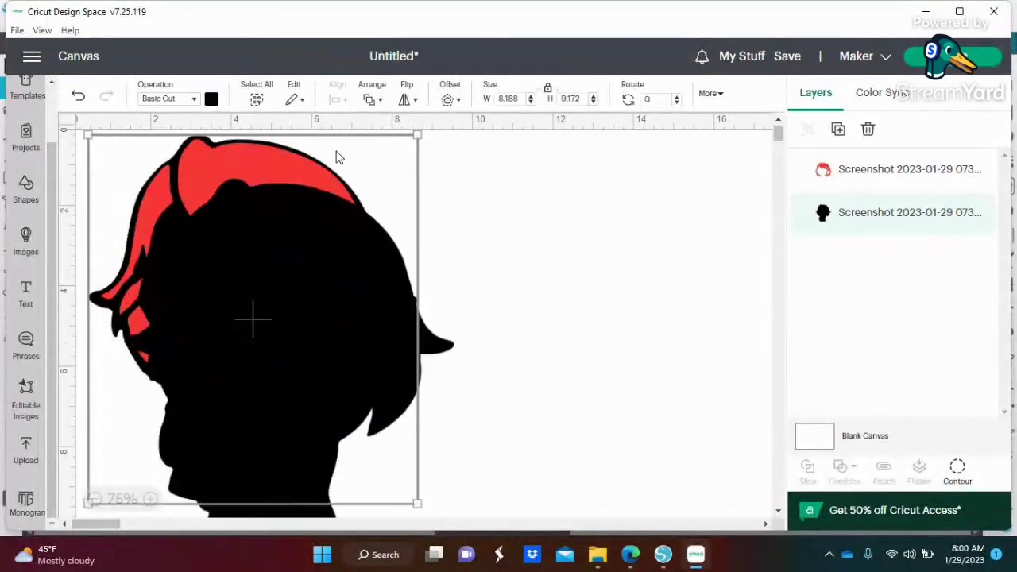
left_click_drag(336, 251, 652, 227)
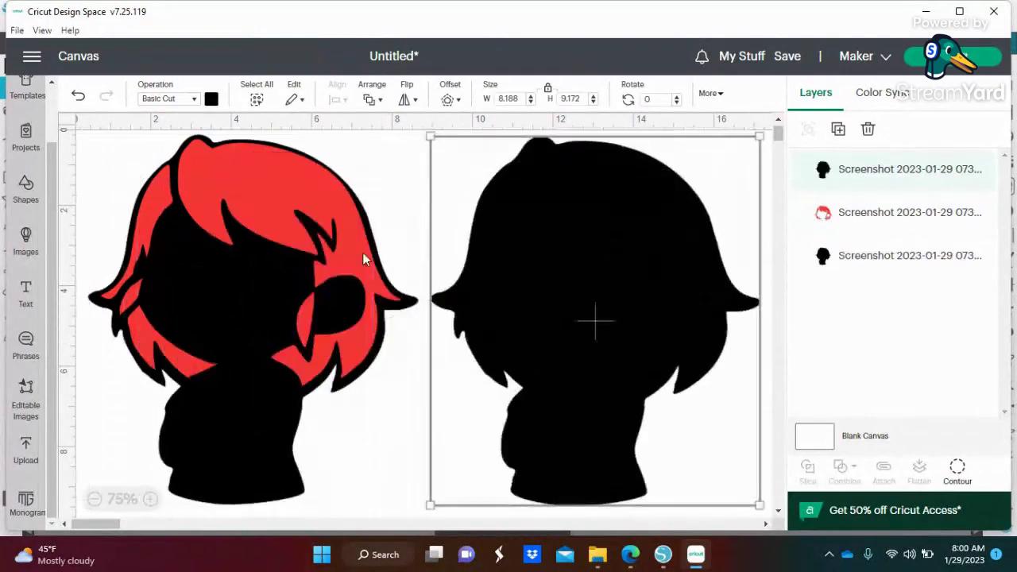
left_click(960, 483)
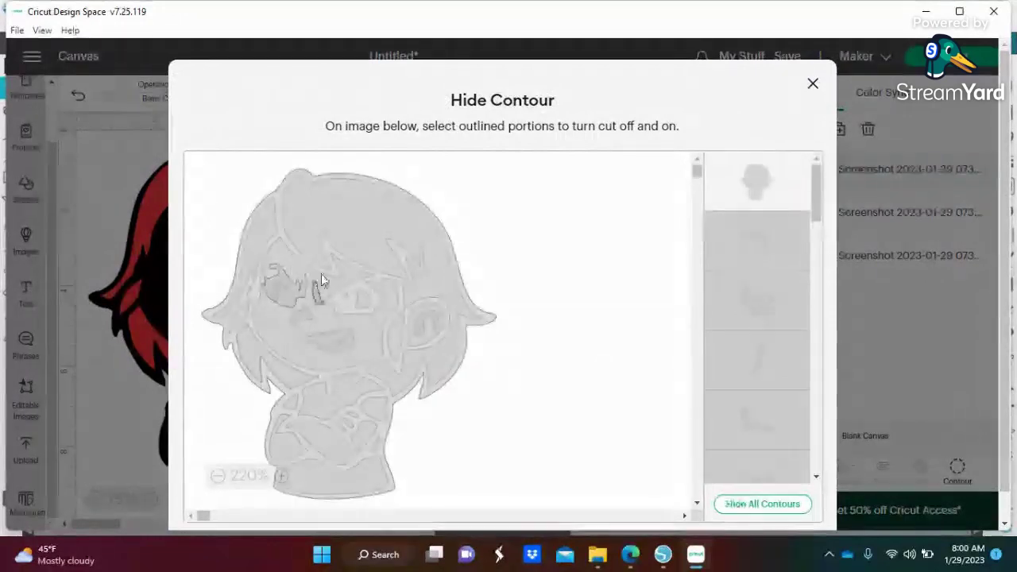
Show the face, mouth and eye contours on the right-hand copy and close the contour window.
left_click(351, 290)
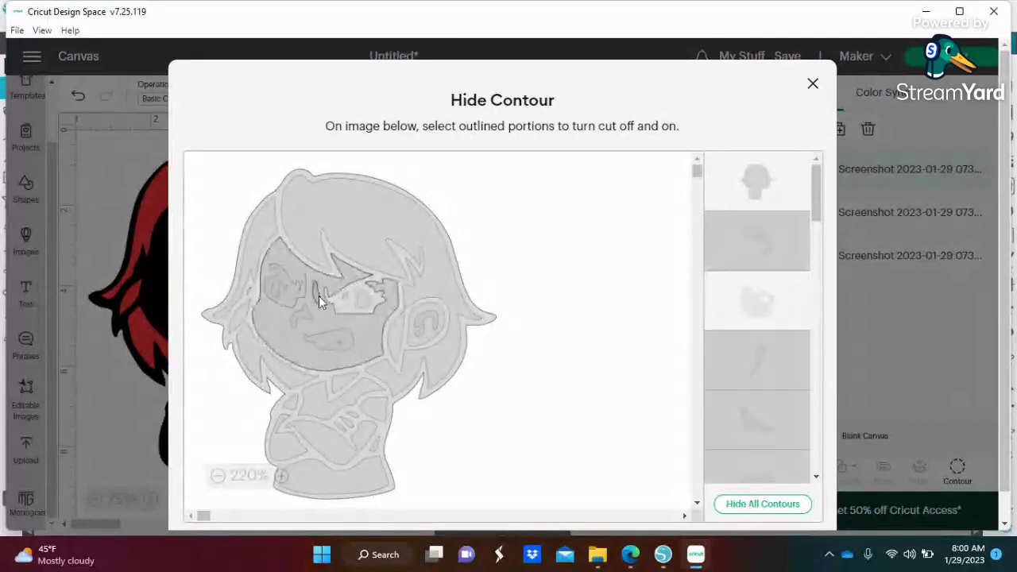
left_click(315, 335)
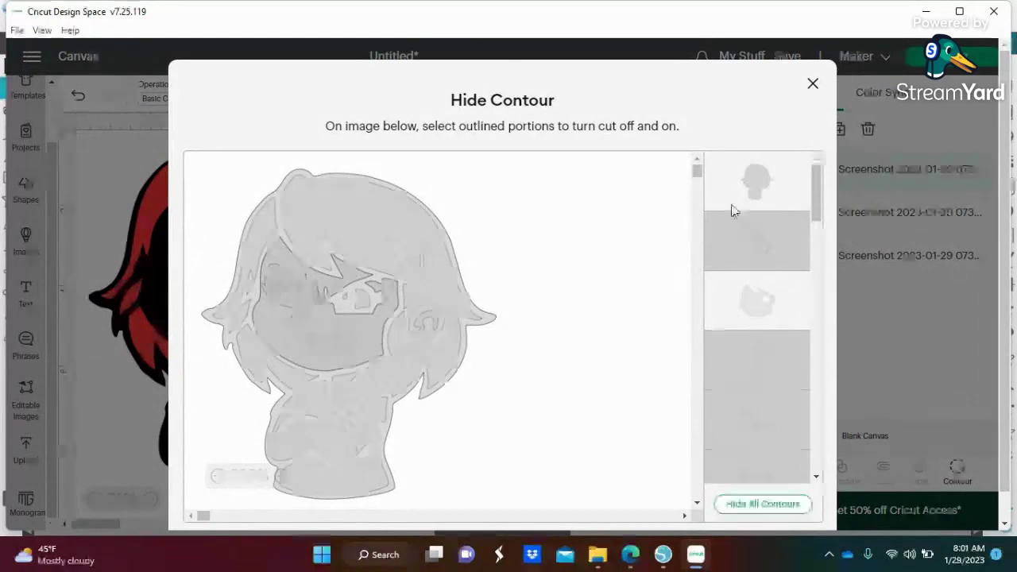
left_click(280, 272)
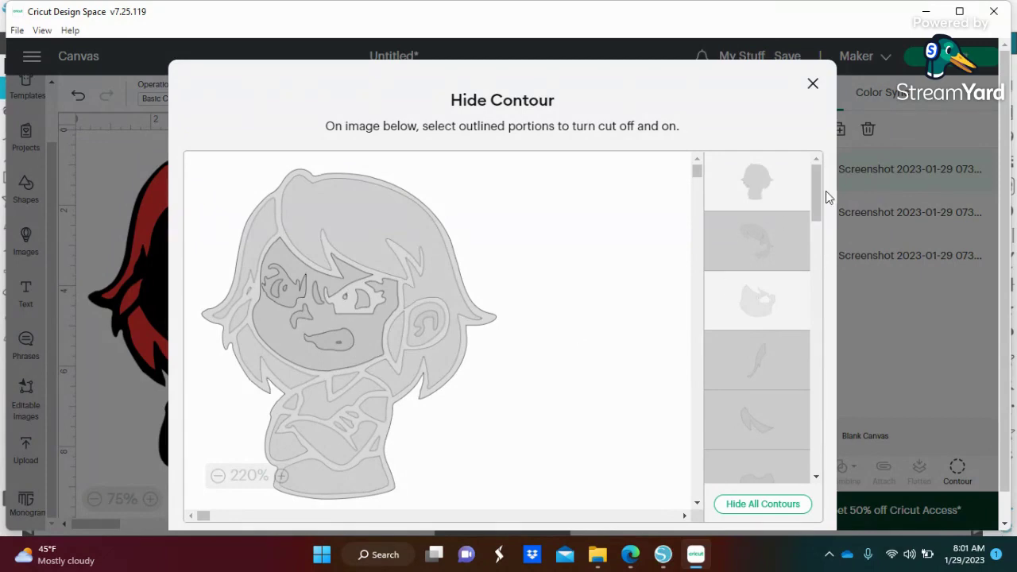
left_click_drag(820, 180, 849, 359)
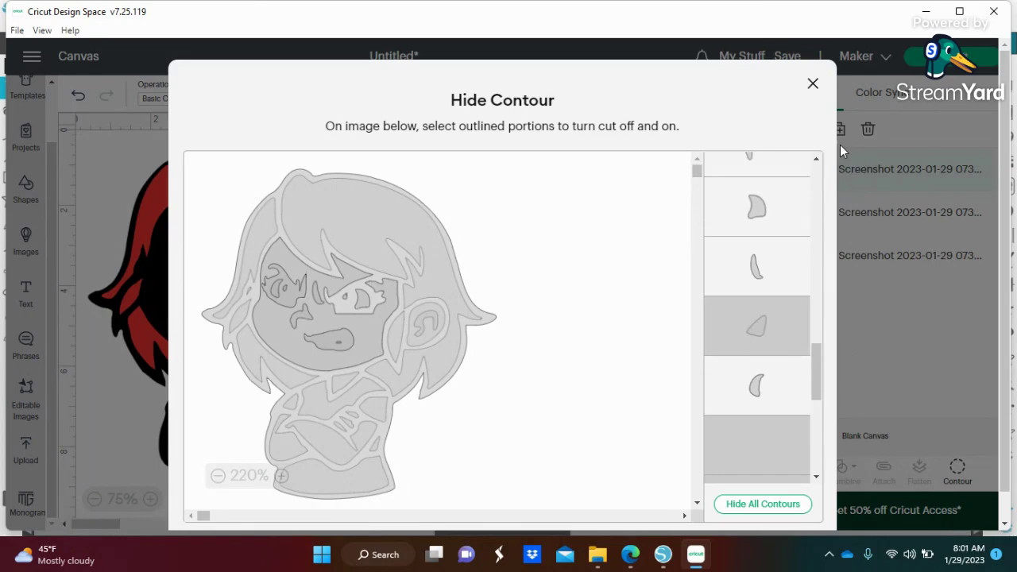
left_click(813, 84)
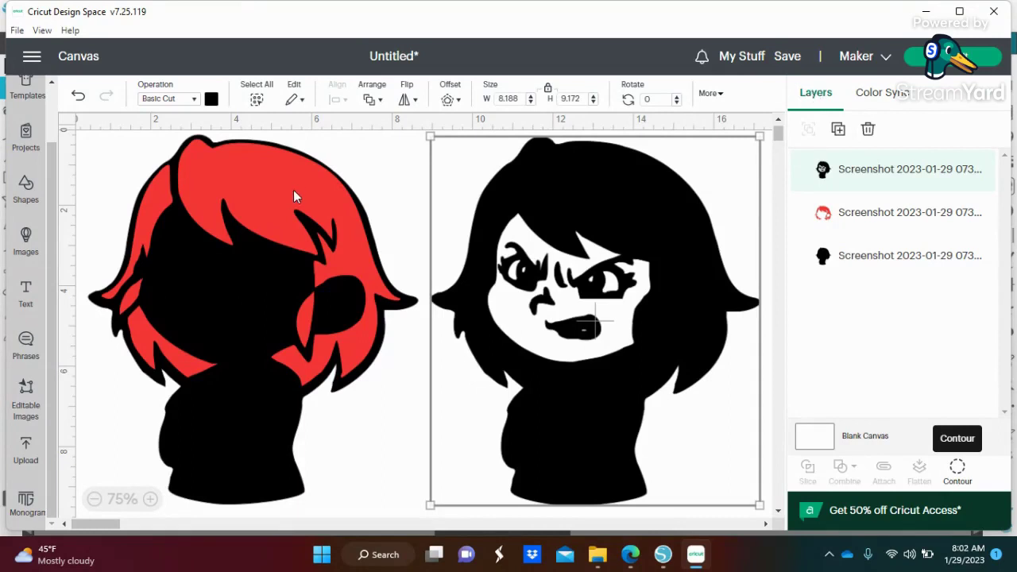
Duplicate the red hair layer and open the Hide Contour window for the copy.
left_click(258, 369)
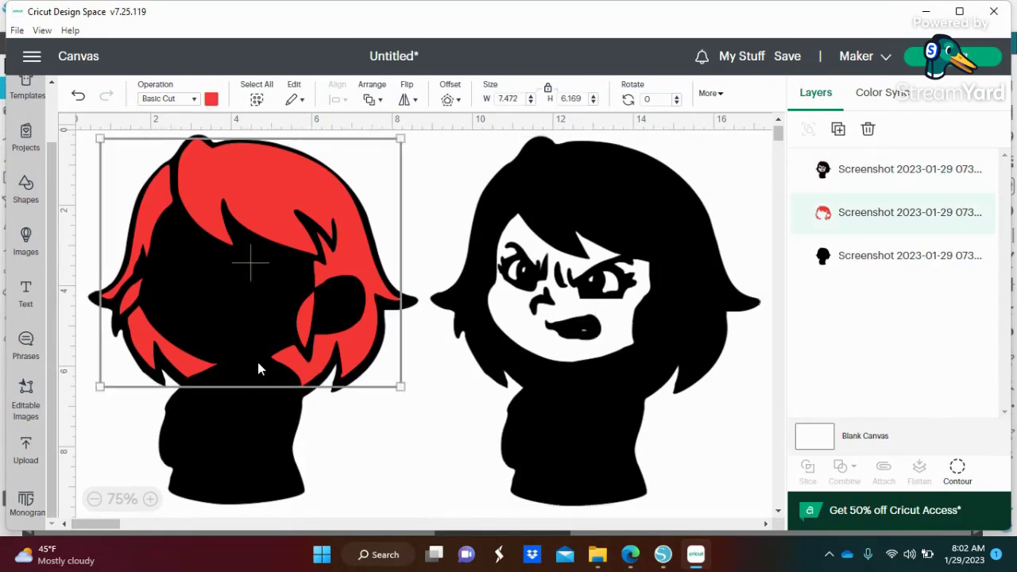
left_click(255, 500)
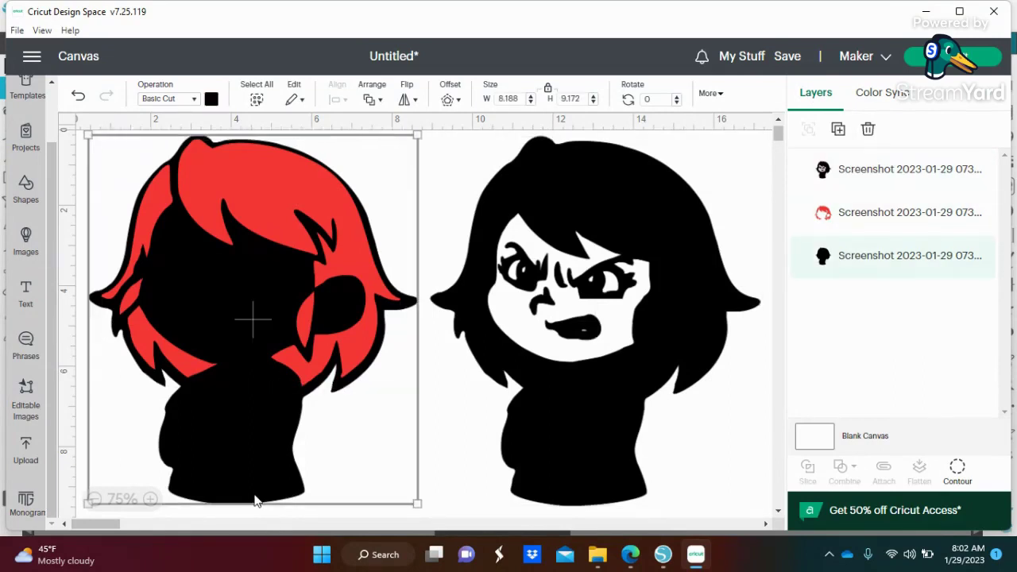
right_click(255, 501)
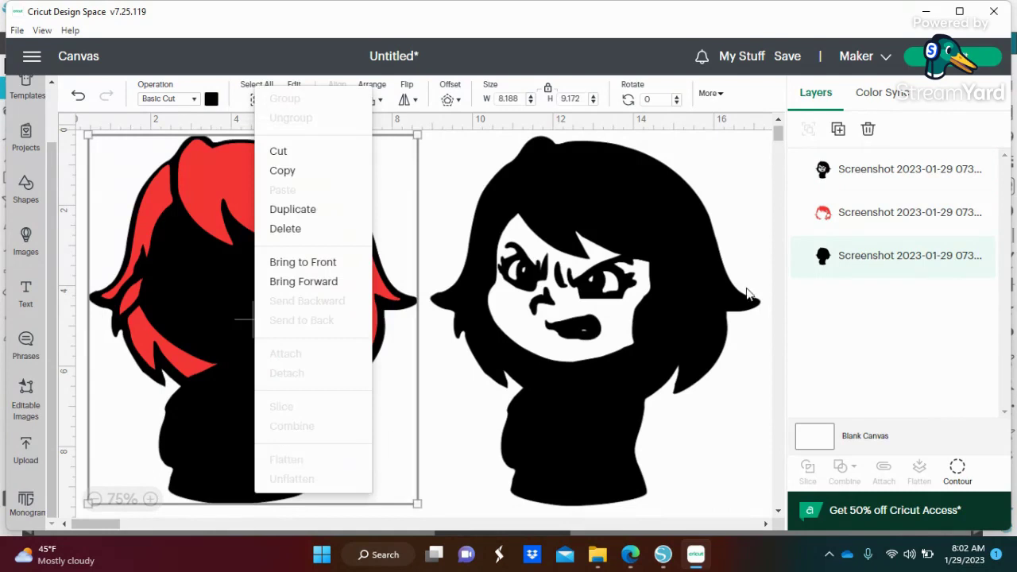
left_click(846, 216)
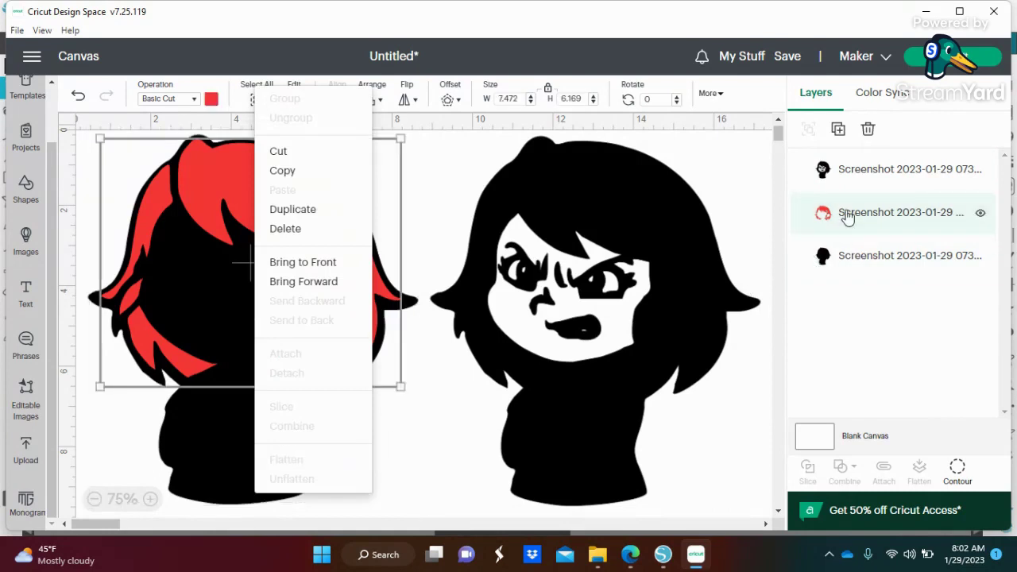
left_click(321, 220)
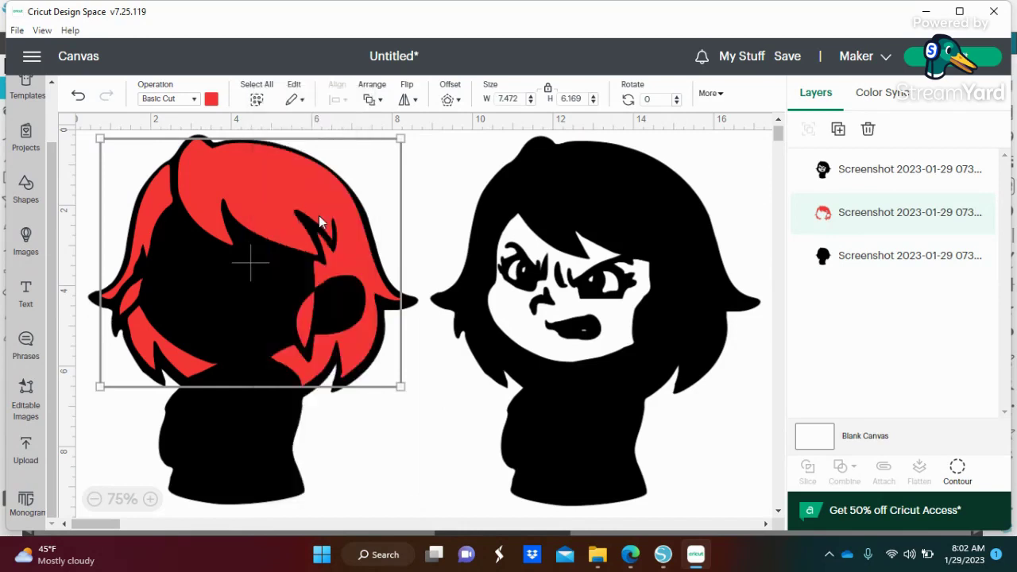
left_click(834, 132)
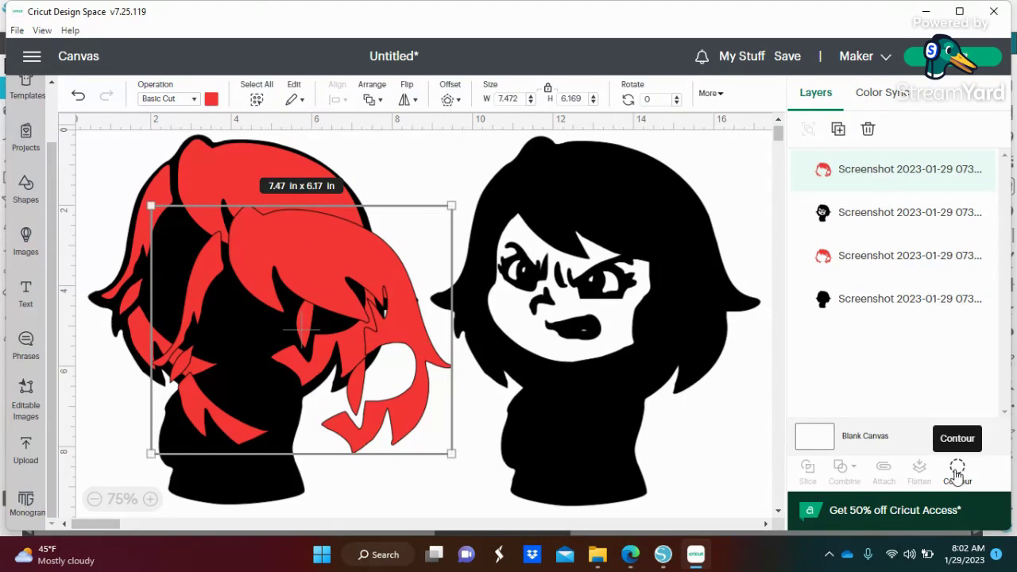
left_click(958, 471)
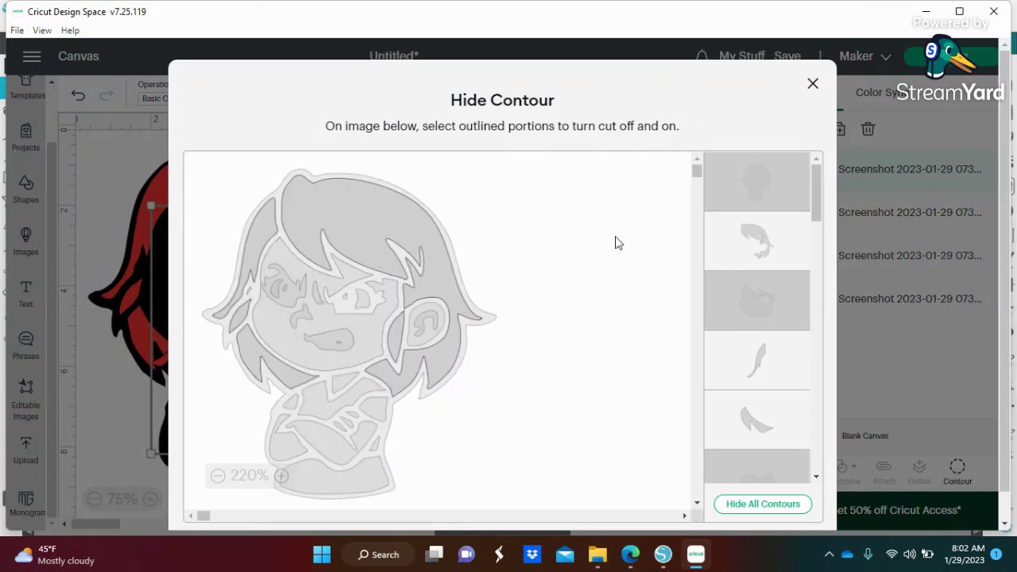
On the hair copy, hide the hair outline, strands and arm piece, keeping the face contours on.
left_click(742, 254)
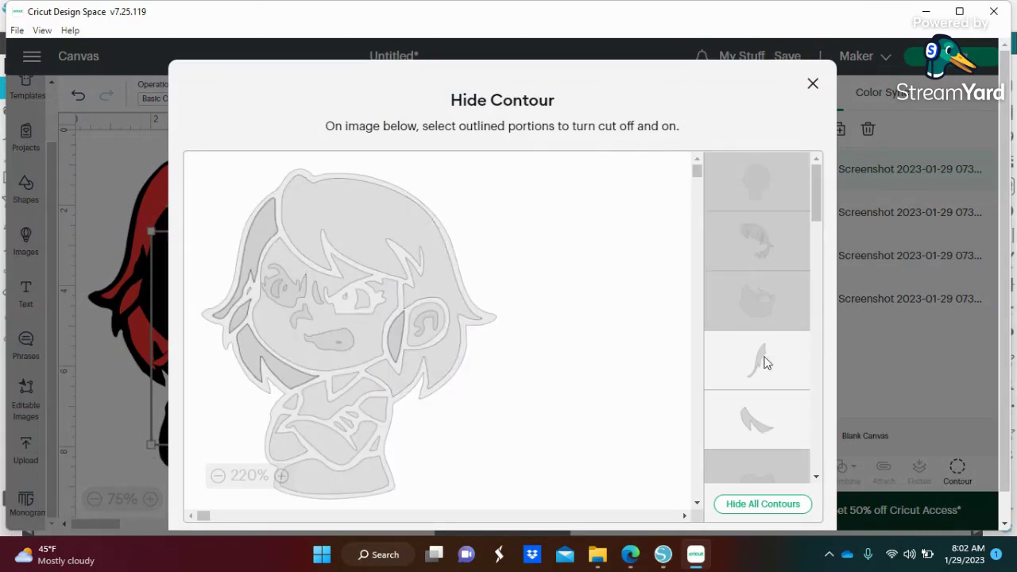
left_click(764, 377)
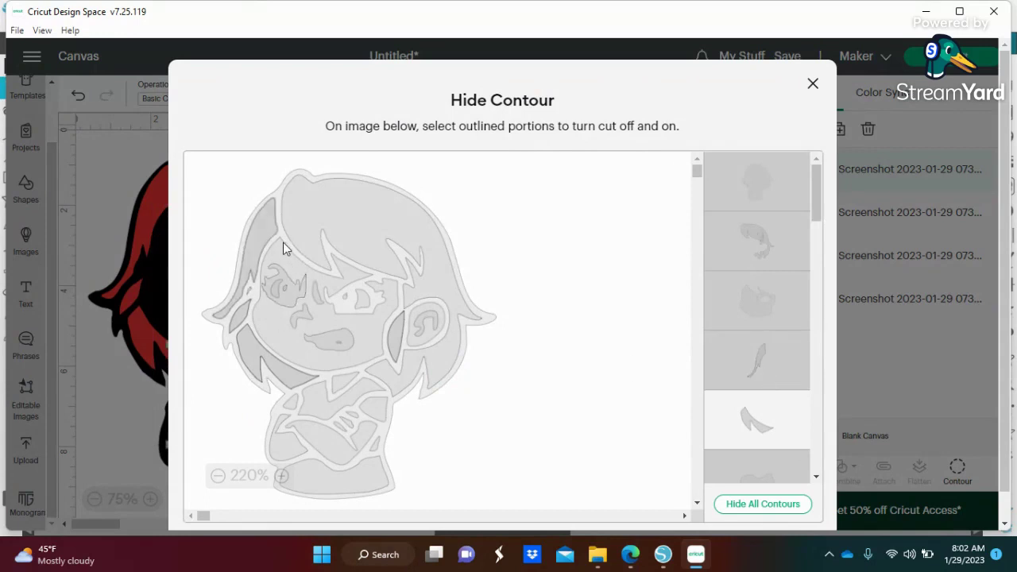
left_click(346, 278)
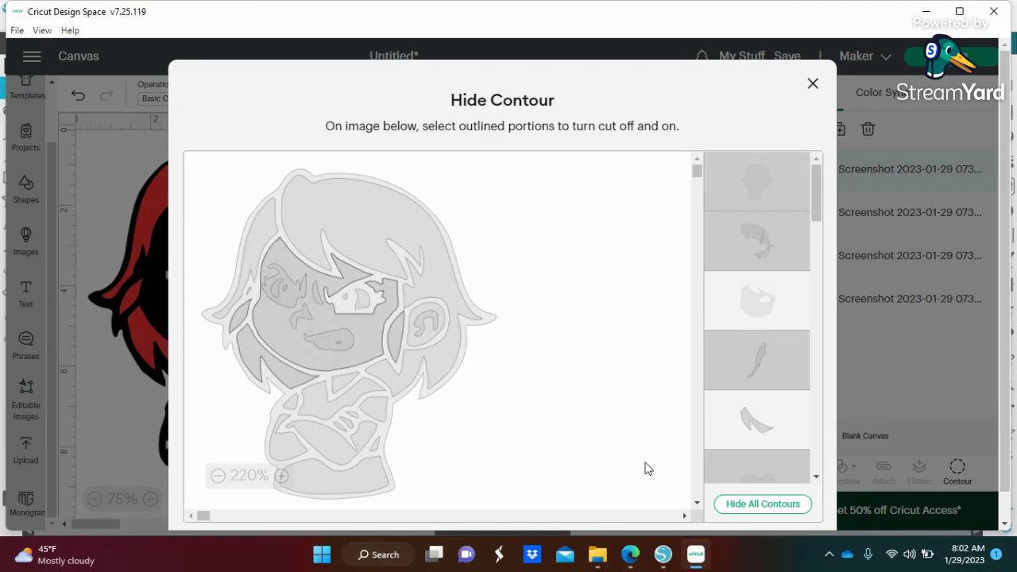
left_click(734, 431)
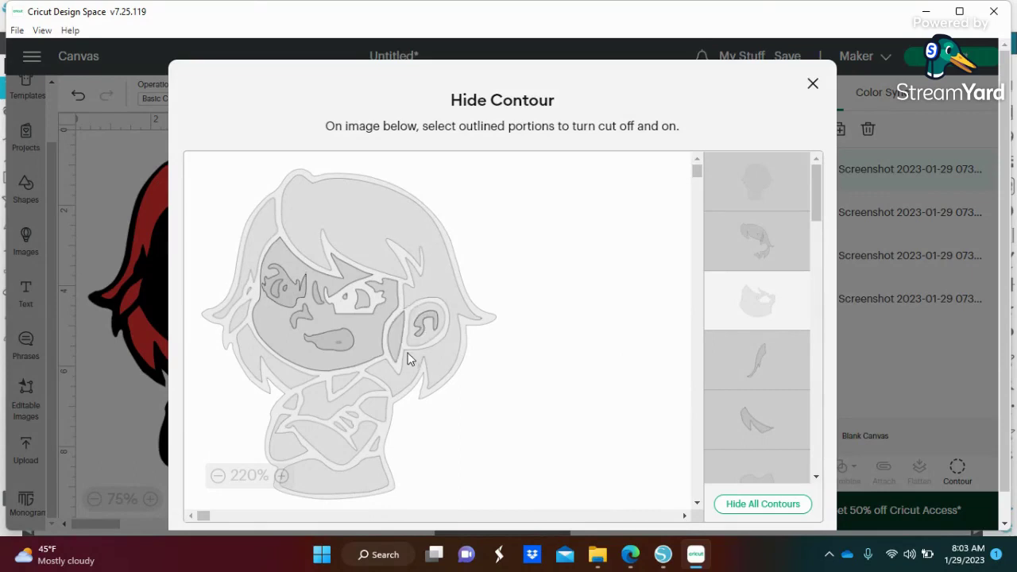
left_click_drag(816, 189, 821, 296)
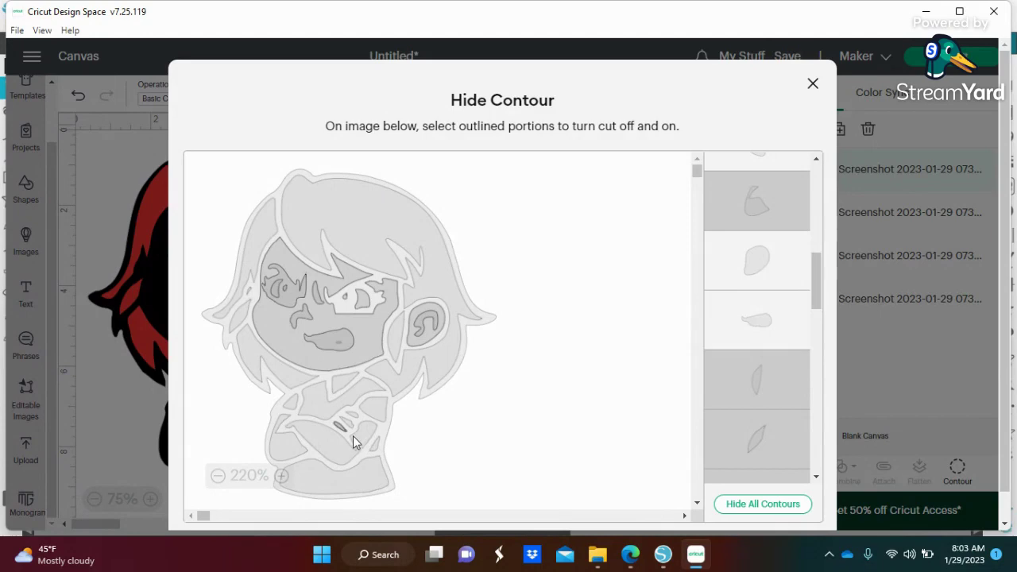
left_click(350, 433)
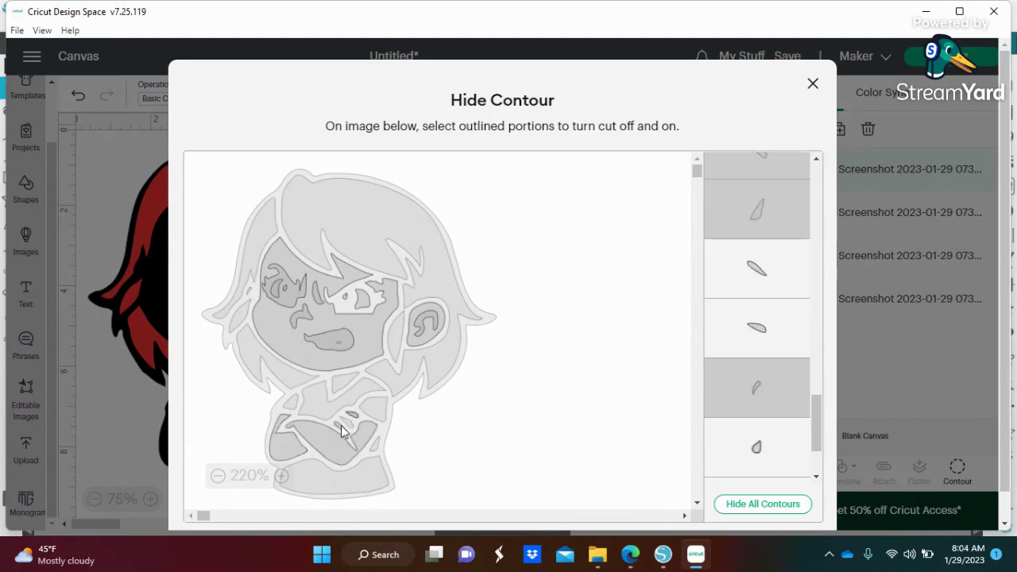
left_click_drag(816, 425, 841, 401)
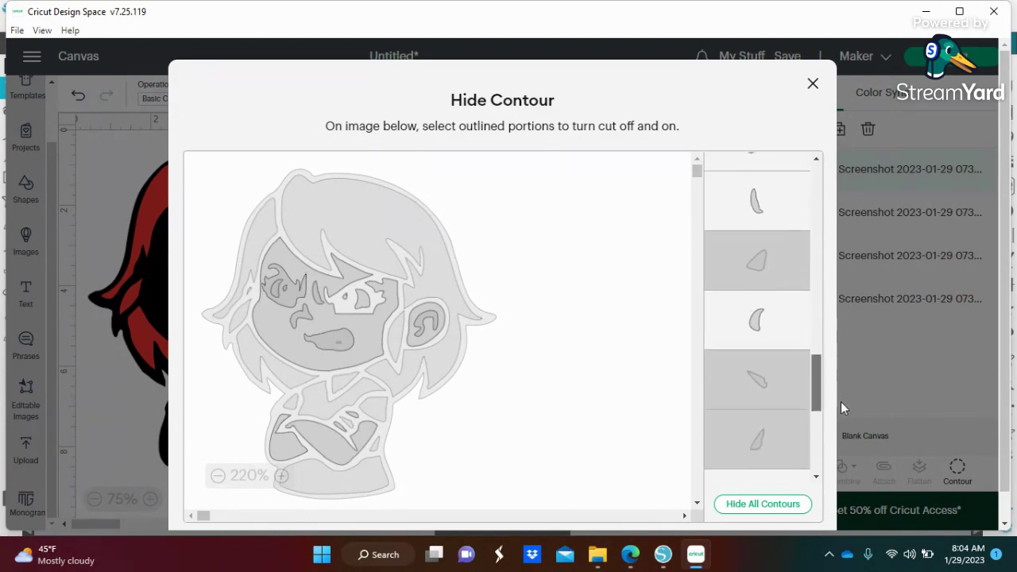
left_click(760, 378)
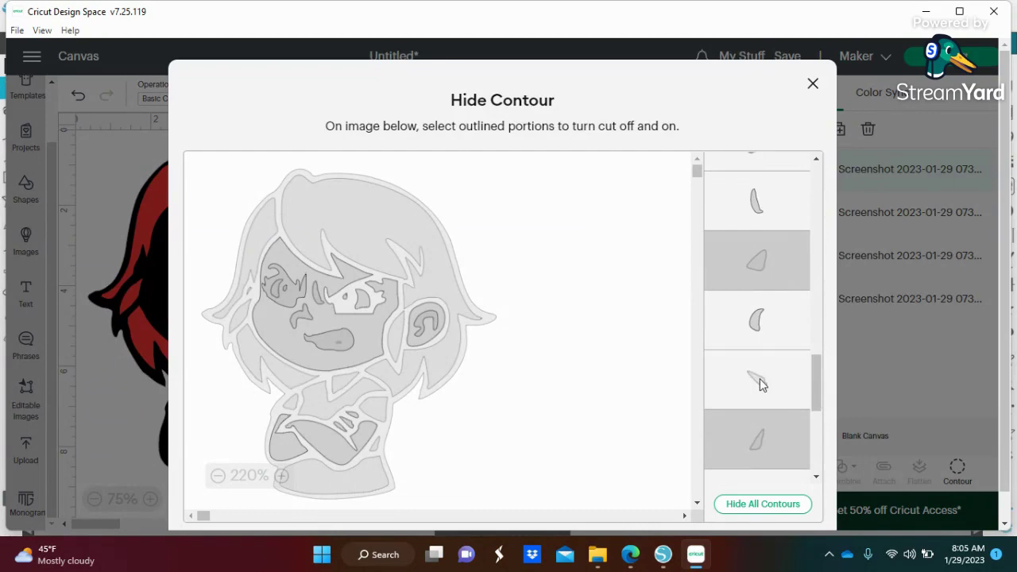
Colour the contoured copy brown and place it over the black-haired girl's face.
left_click(812, 84)
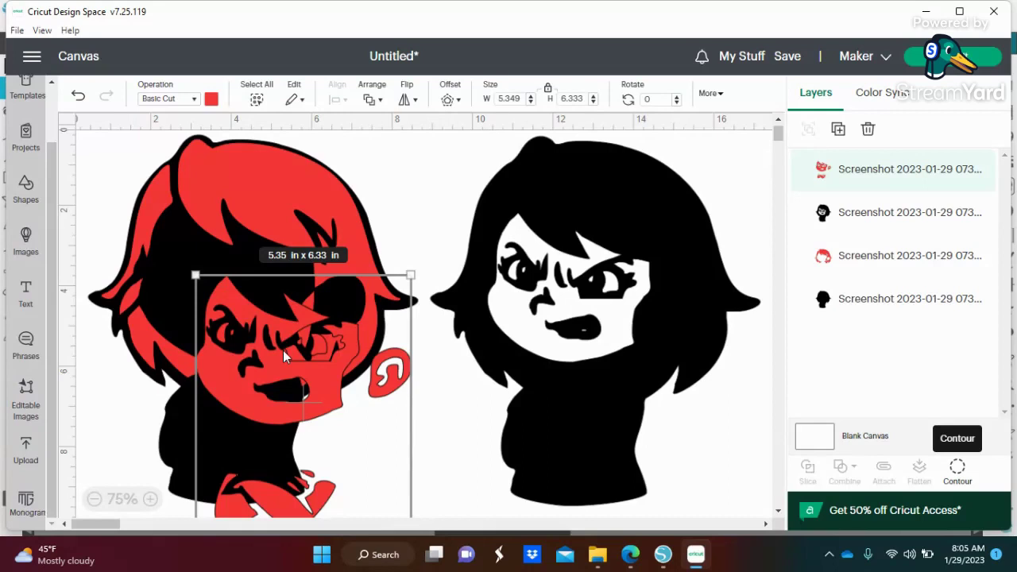
left_click_drag(283, 351, 422, 246)
left_click(210, 98)
left_click(340, 237)
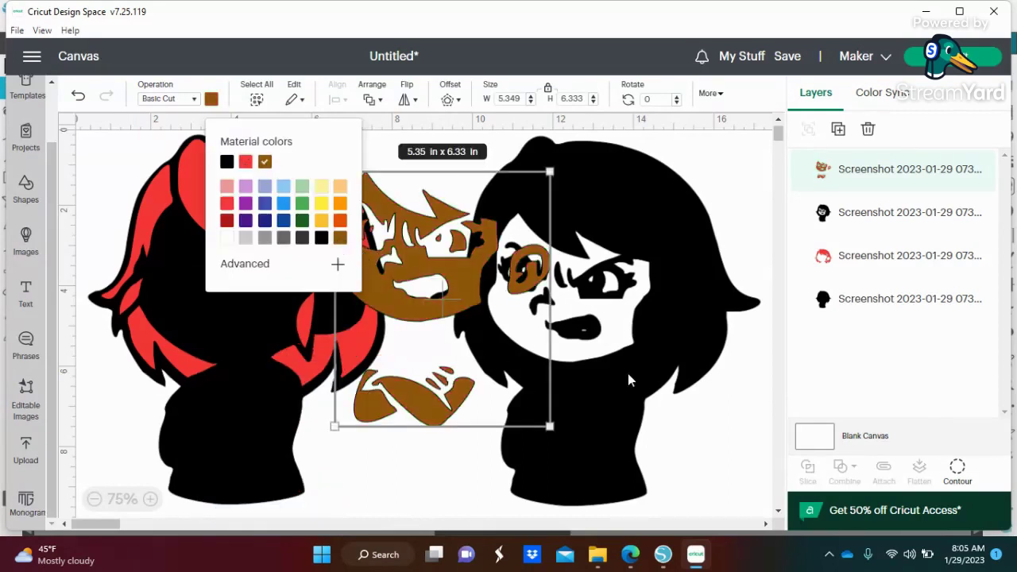
left_click_drag(467, 284, 617, 328)
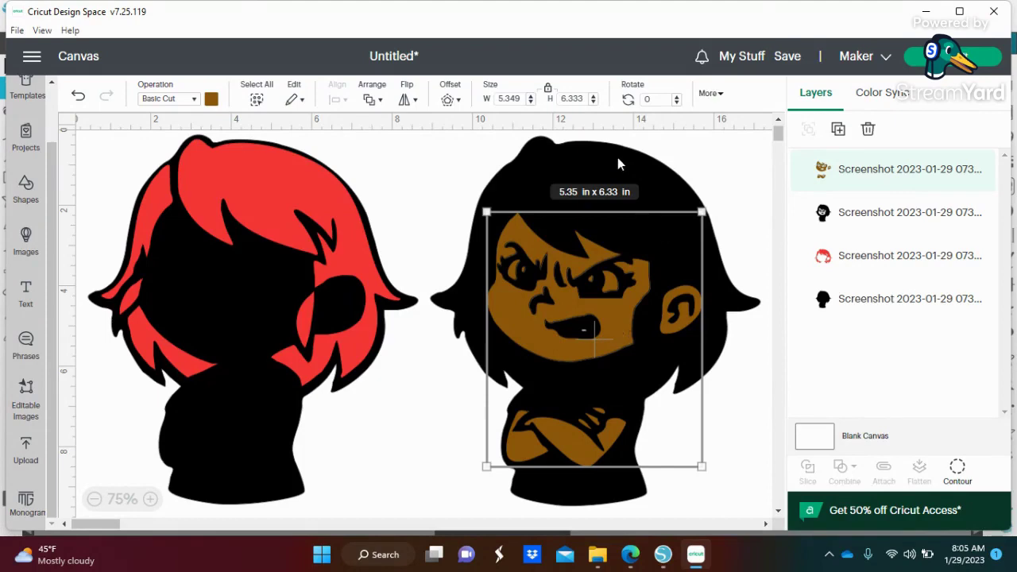
key("ctrl+z")
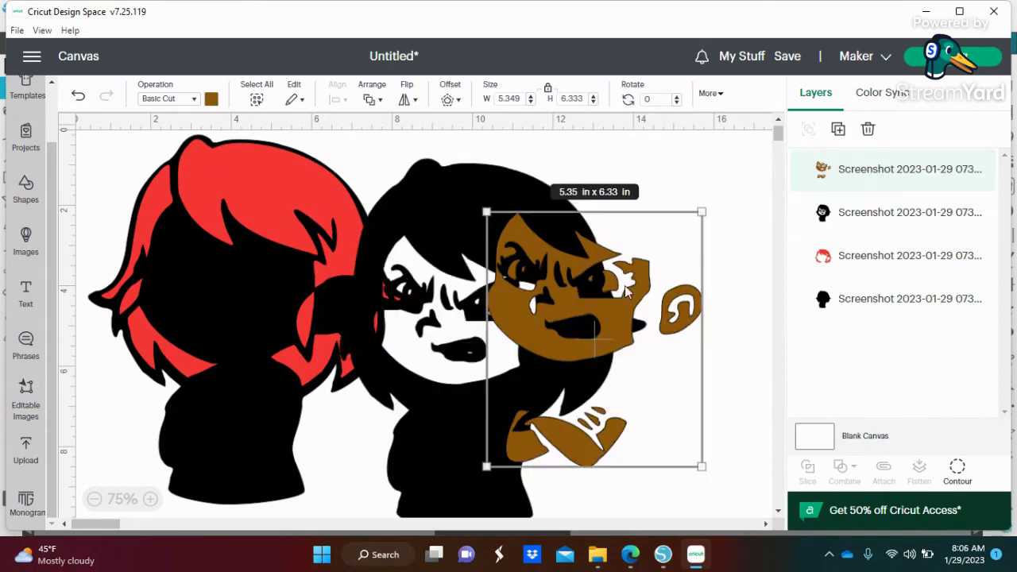
Undo the accidental shift and line up the left girl's black silhouette under her red hair.
left_click(78, 94)
left_click(77, 95)
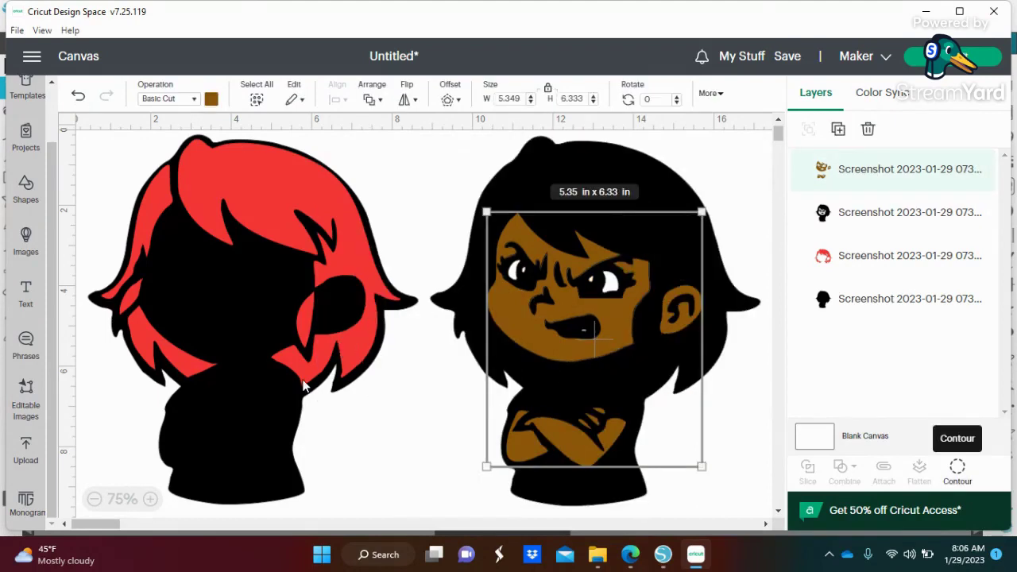
left_click(257, 411)
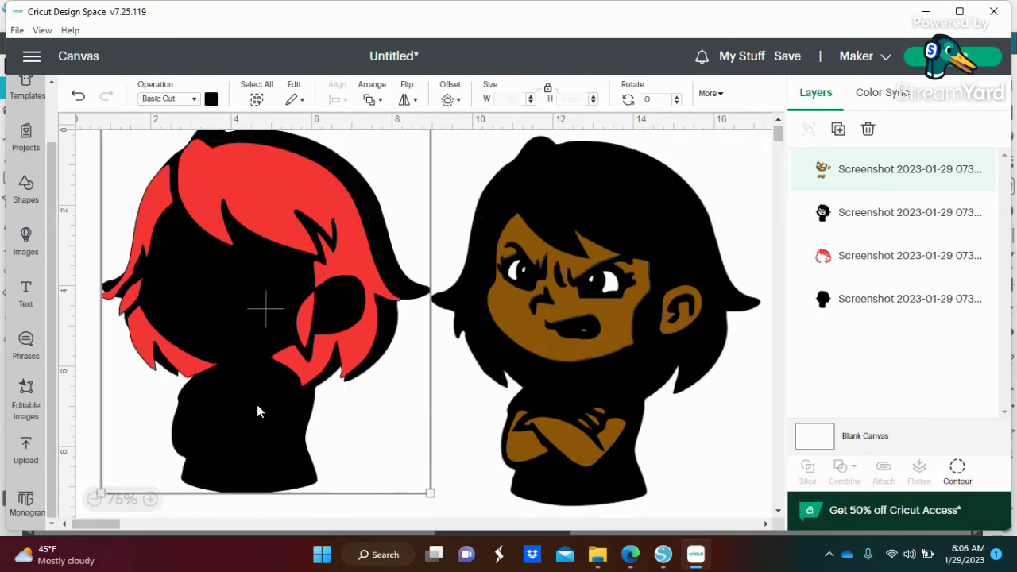
left_click_drag(257, 411, 283, 422)
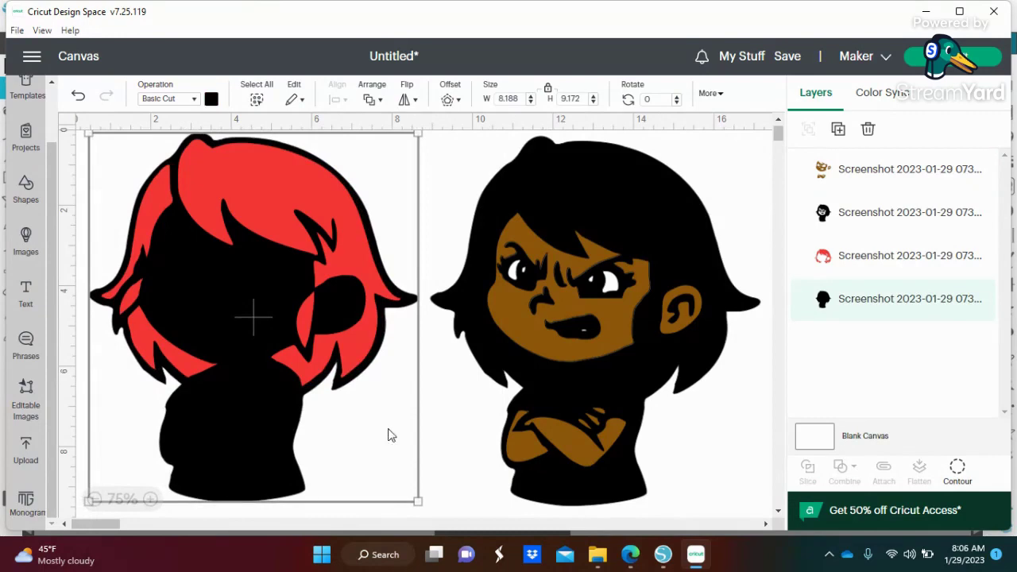
Duplicate the red hair layer and hide all its contours except the collar and lower shirt.
left_click(918, 254)
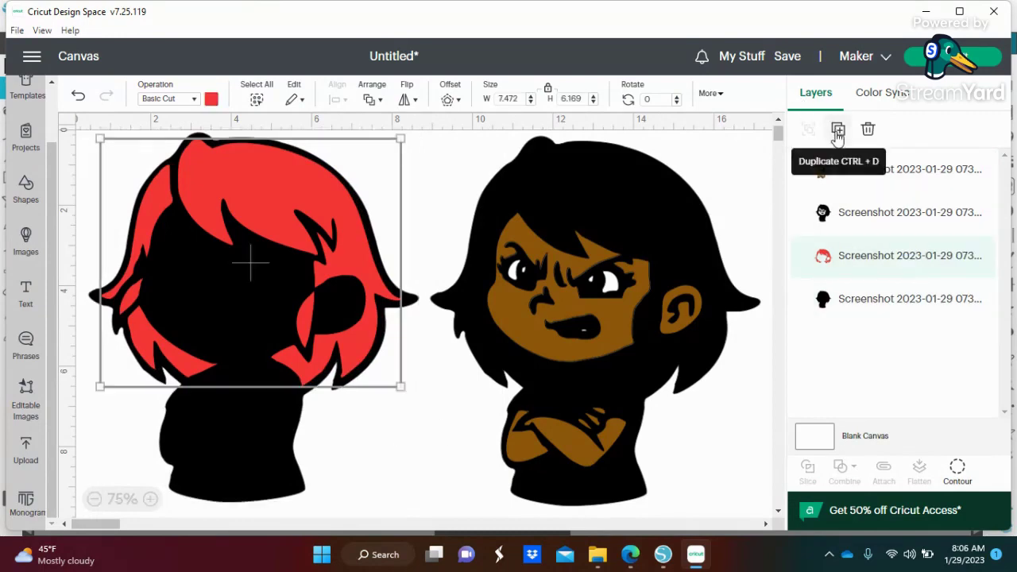
left_click(838, 132)
left_click(957, 468)
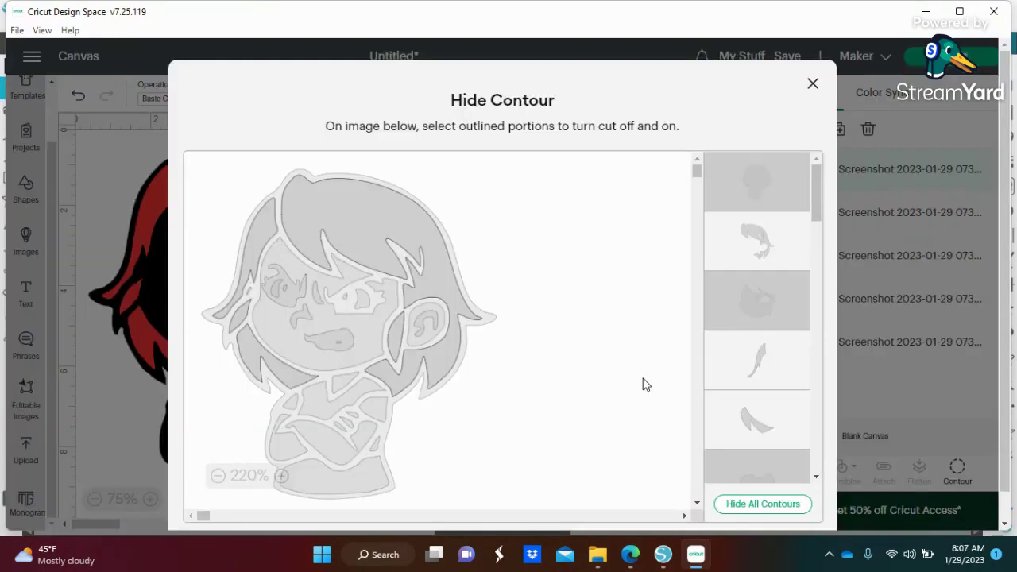
left_click(761, 506)
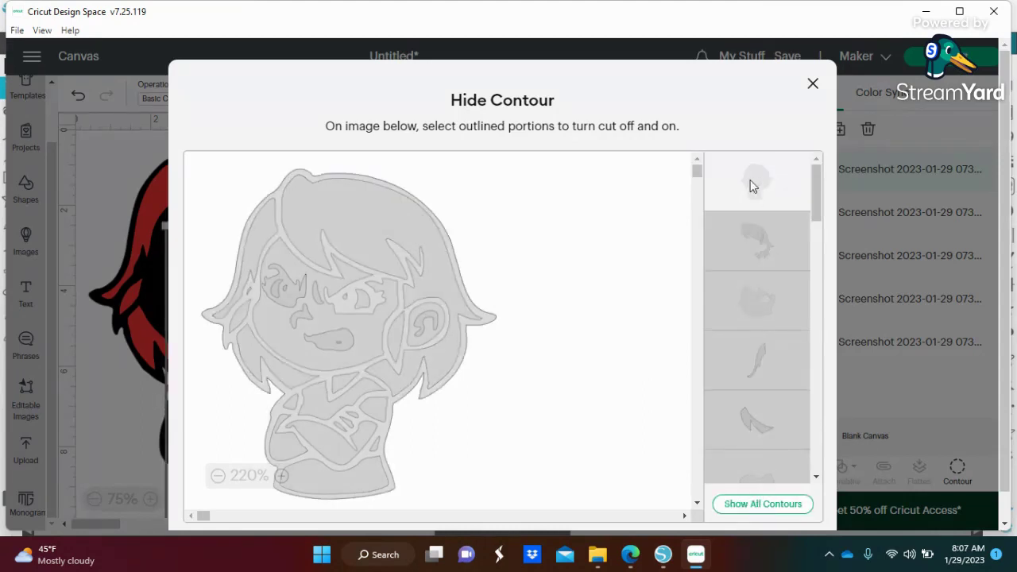
left_click(318, 398)
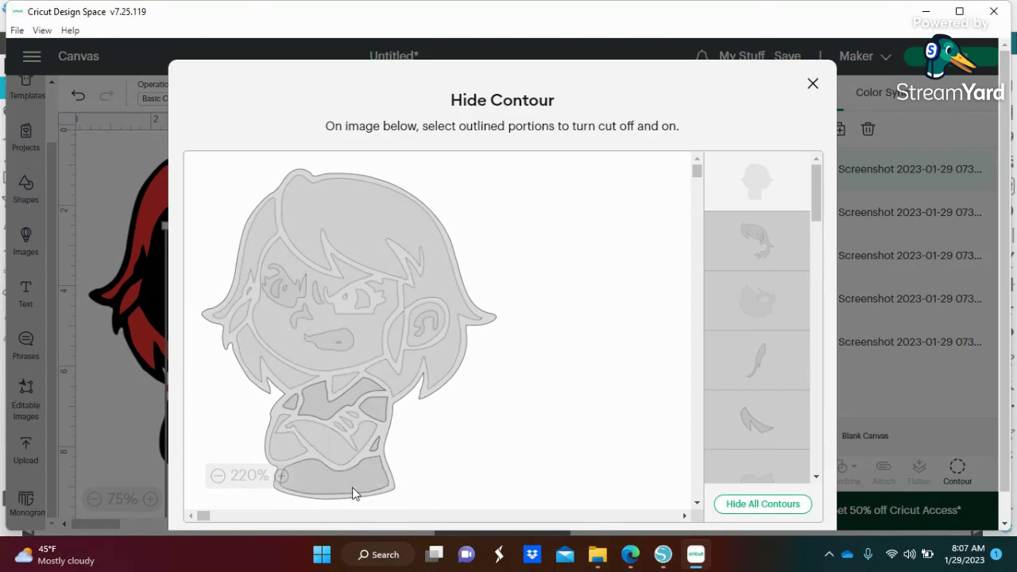
left_click(353, 494)
Recolour the small shirt piece yellow and move it onto the red-haired girl's torso.
left_click(813, 82)
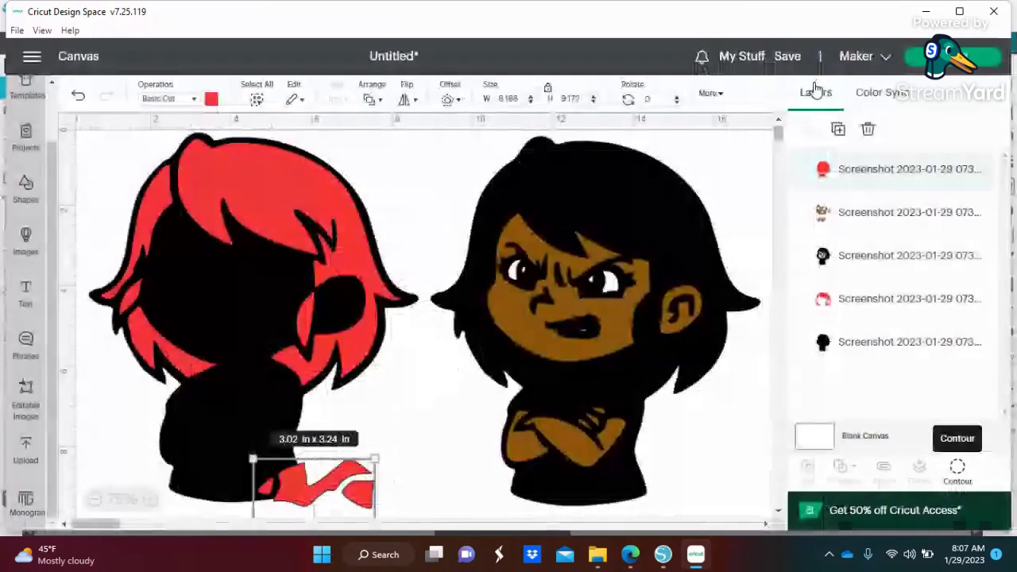
left_click(347, 415)
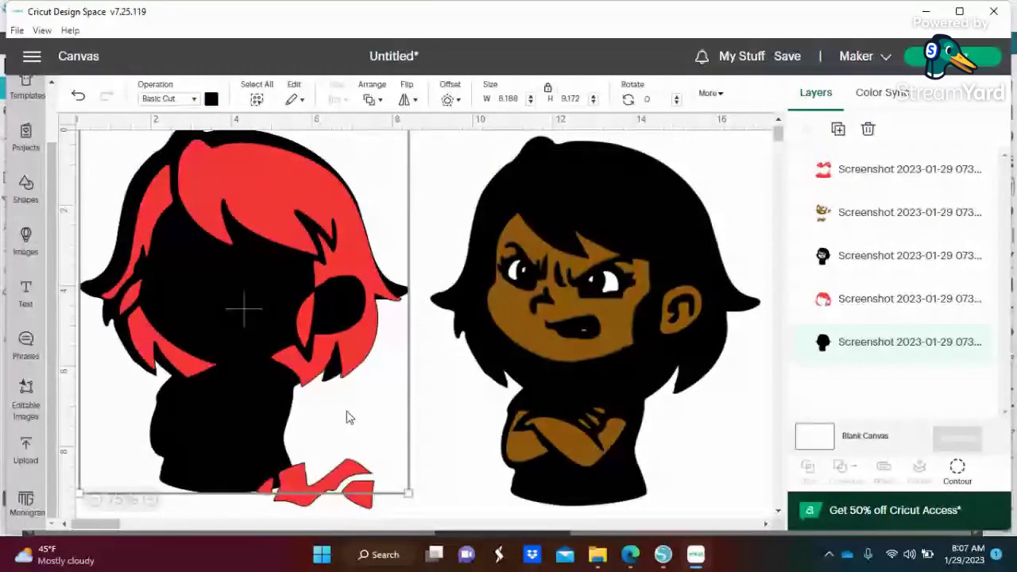
left_click(341, 480)
left_click(211, 97)
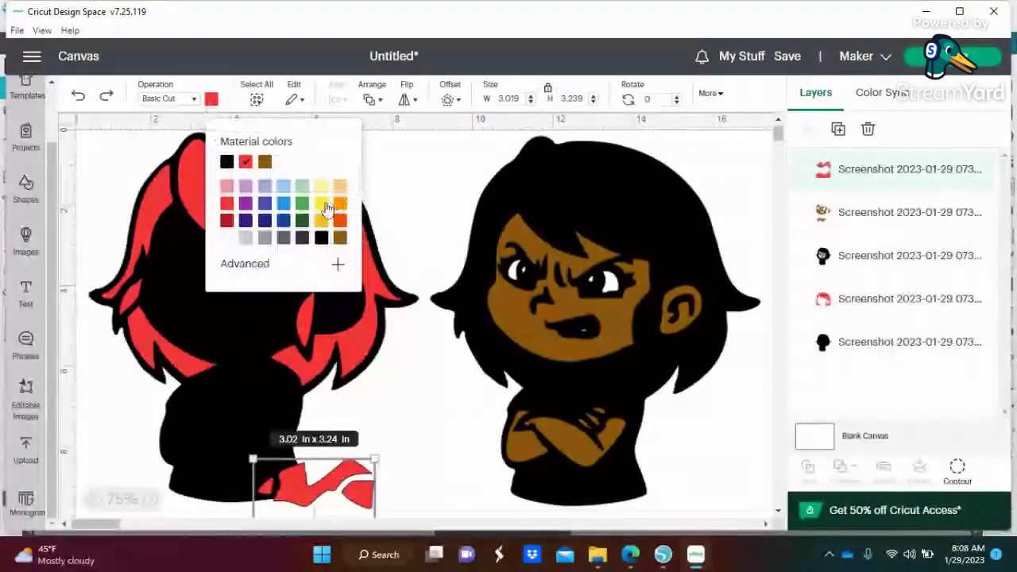
left_click(324, 205)
left_click(433, 399)
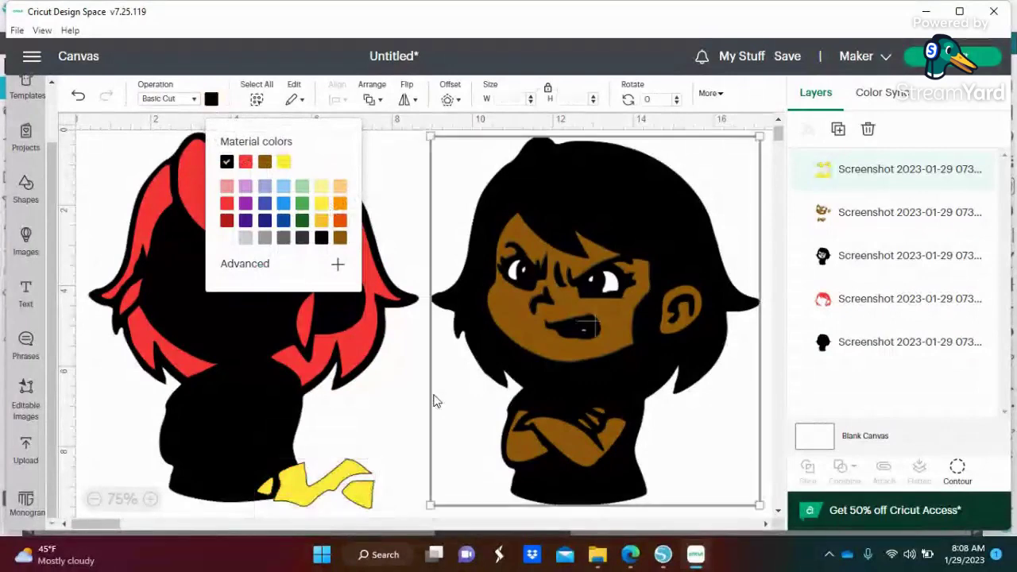
left_click_drag(342, 488, 262, 390)
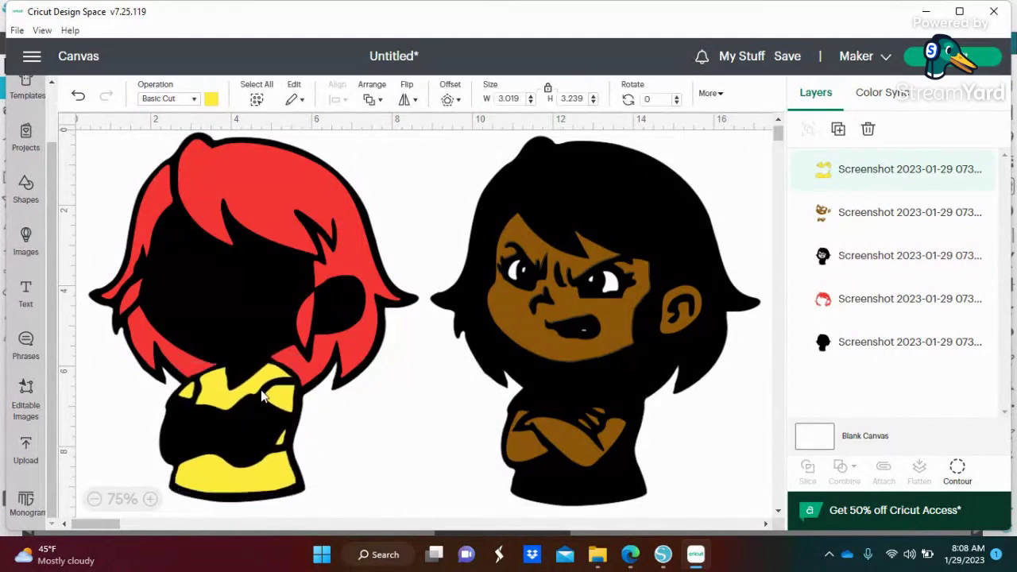
left_click(584, 430)
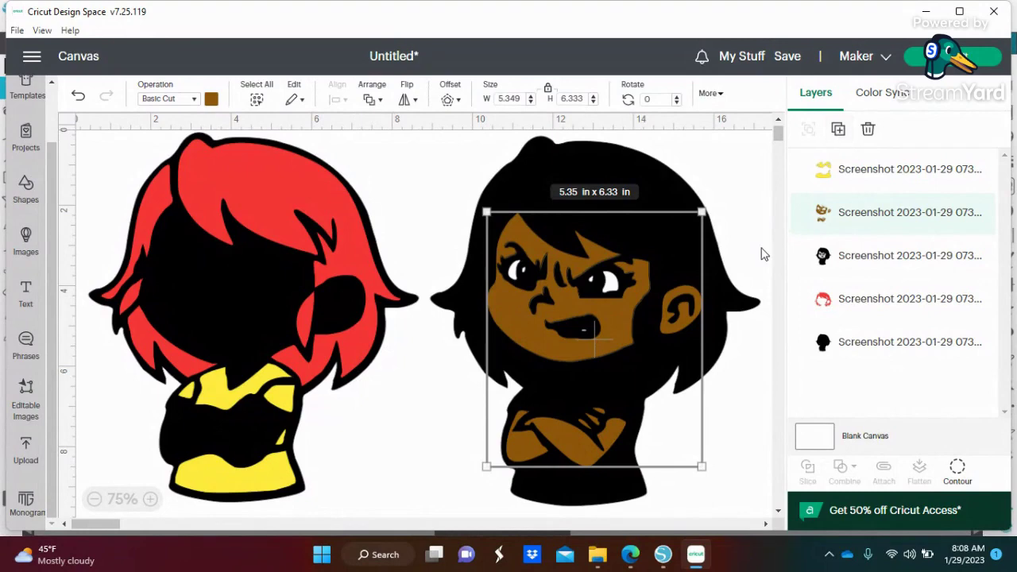
Duplicate the brown skin layer with Ctrl+D.
key("ctrl+d")
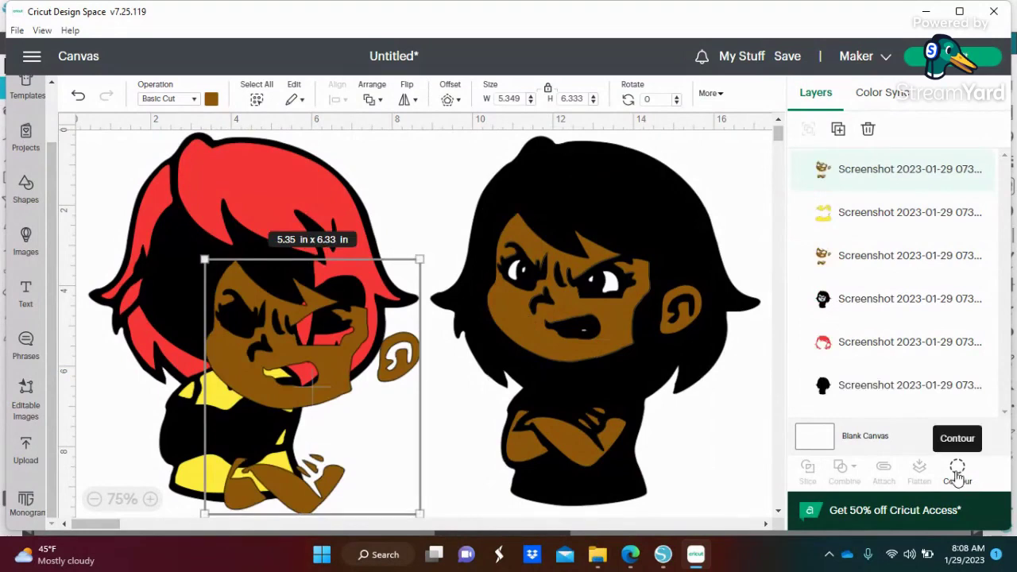
left_click(957, 470)
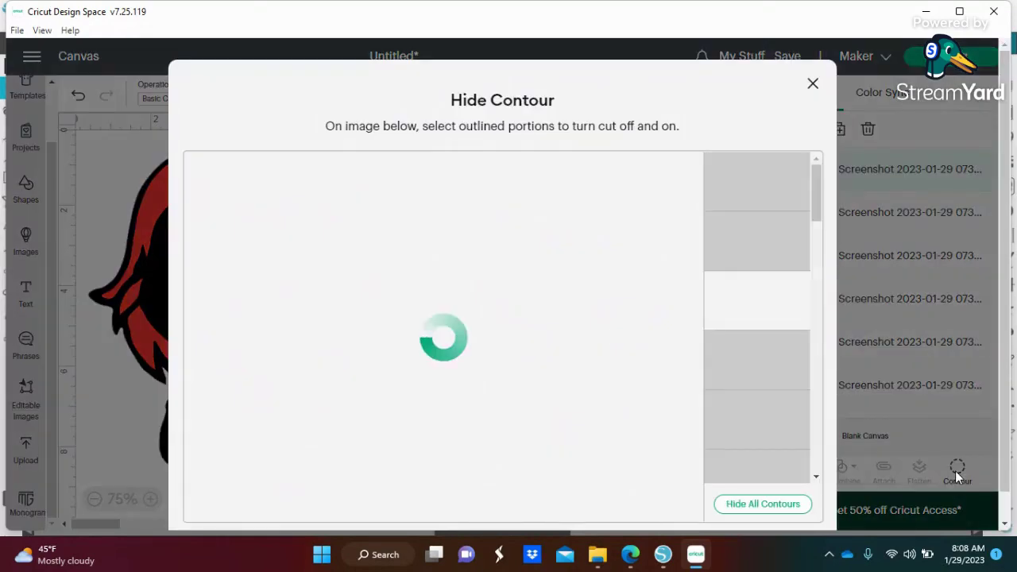
left_click(955, 471)
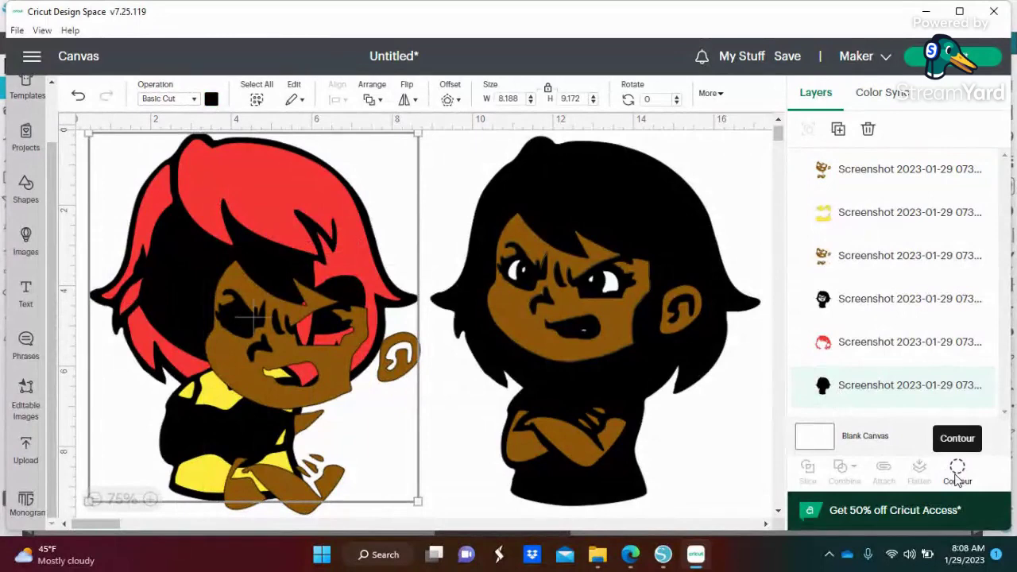
Show all contours on the black-haired girl's base layer, toggling the left eye contour.
left_click(956, 472)
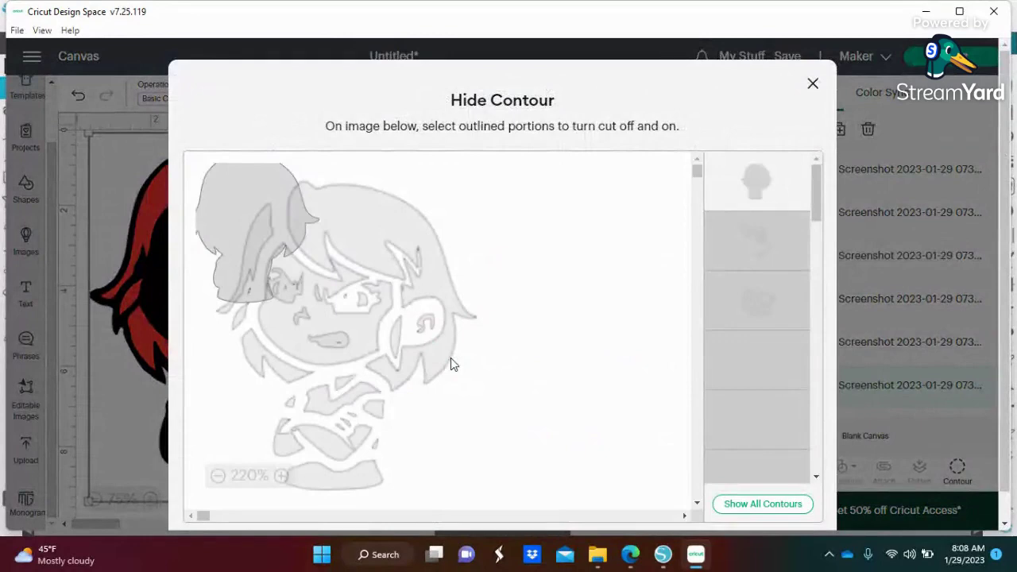
left_click(451, 357)
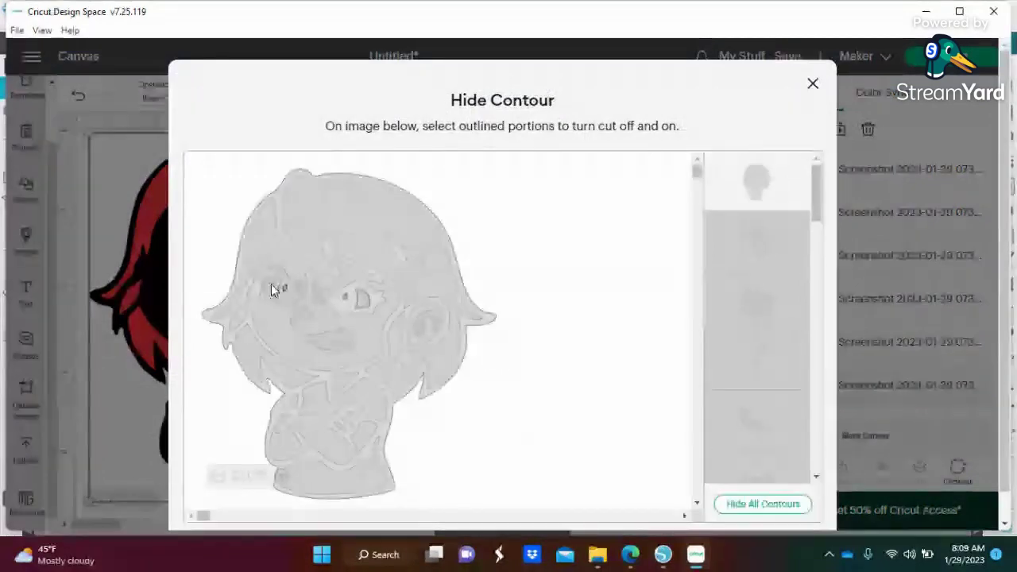
left_click(270, 289)
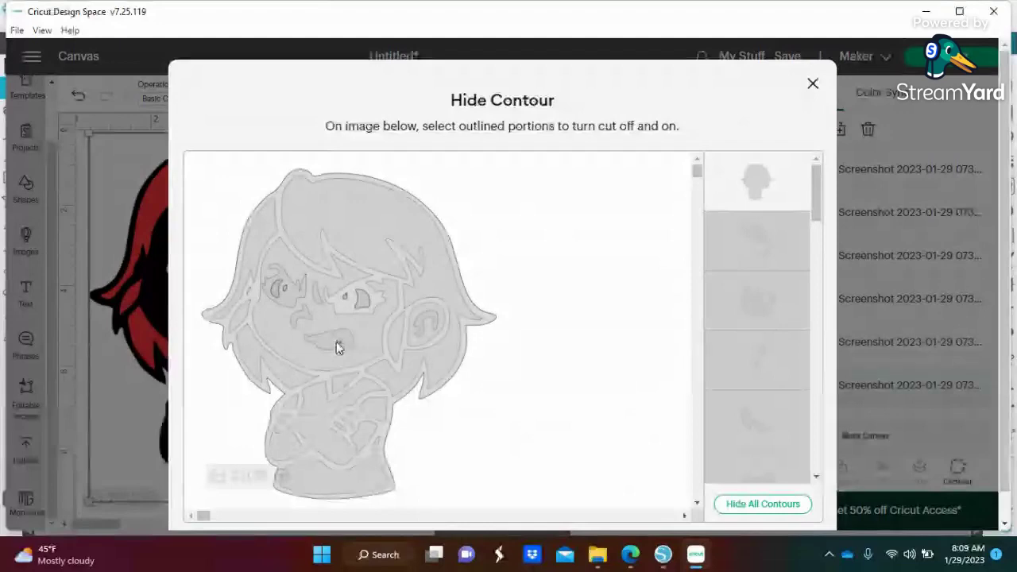
left_click(812, 85)
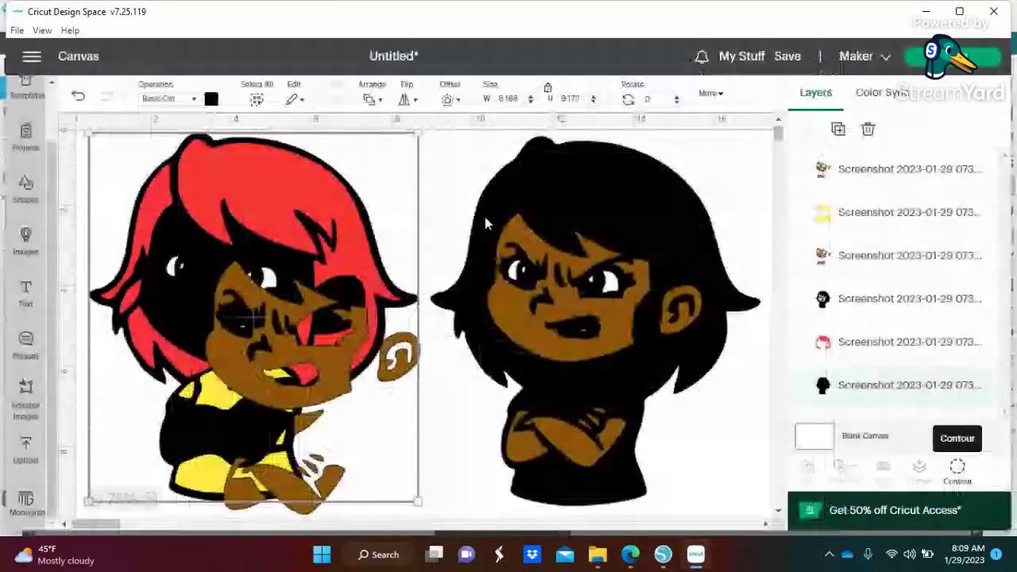
left_click_drag(334, 324, 322, 322)
Undo the stray move and align the brown skin copy within the red-haired girl's outline.
key("ctrl+z")
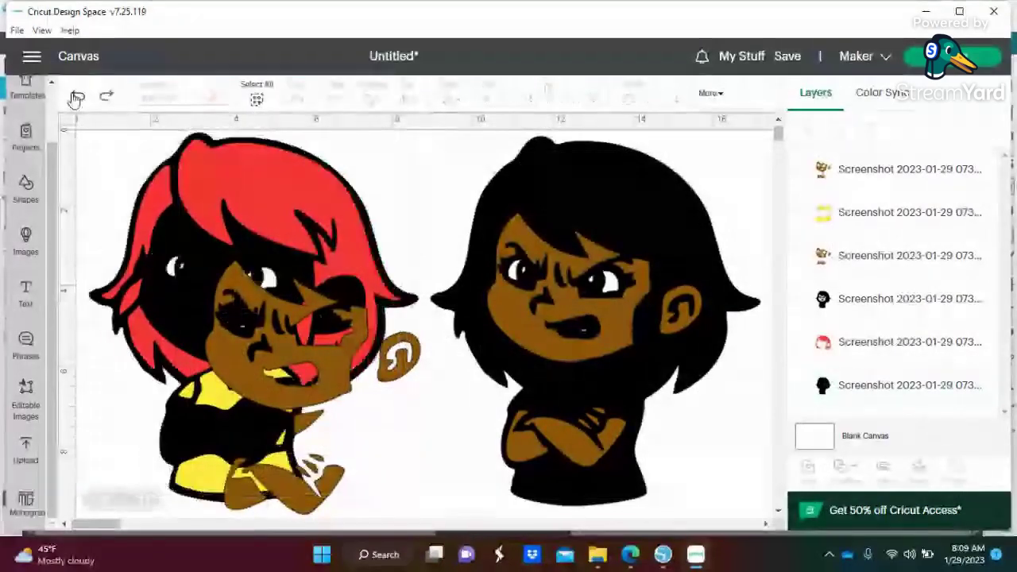
left_click(437, 185)
left_click(340, 356)
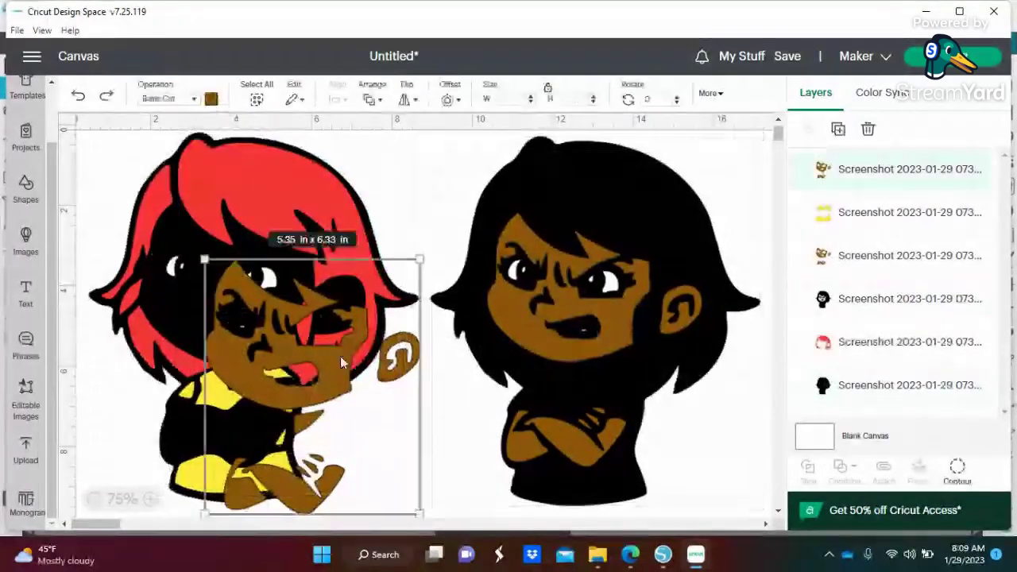
left_click_drag(342, 357, 279, 306)
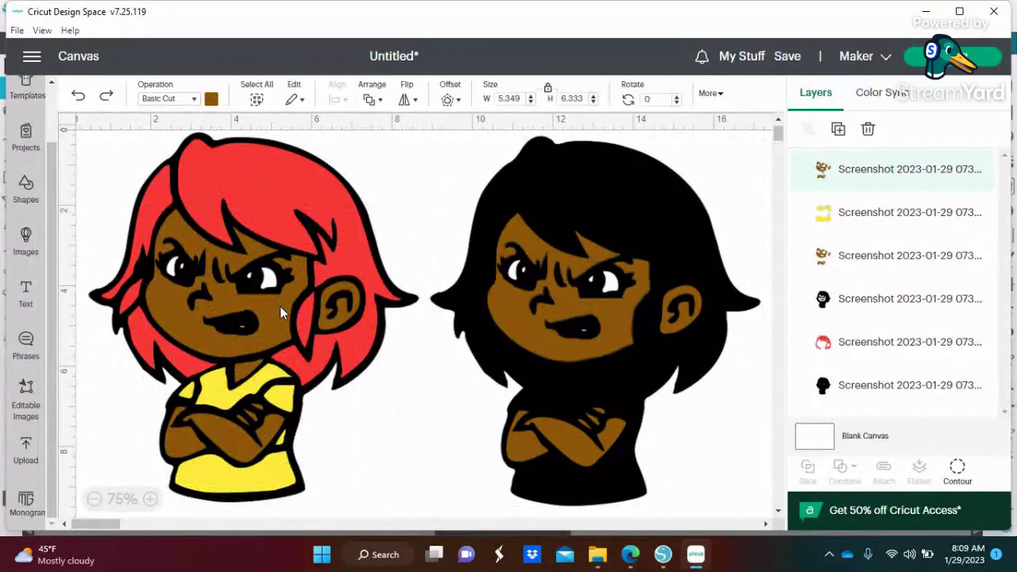
left_click(280, 305)
left_click_drag(279, 306, 490, 313)
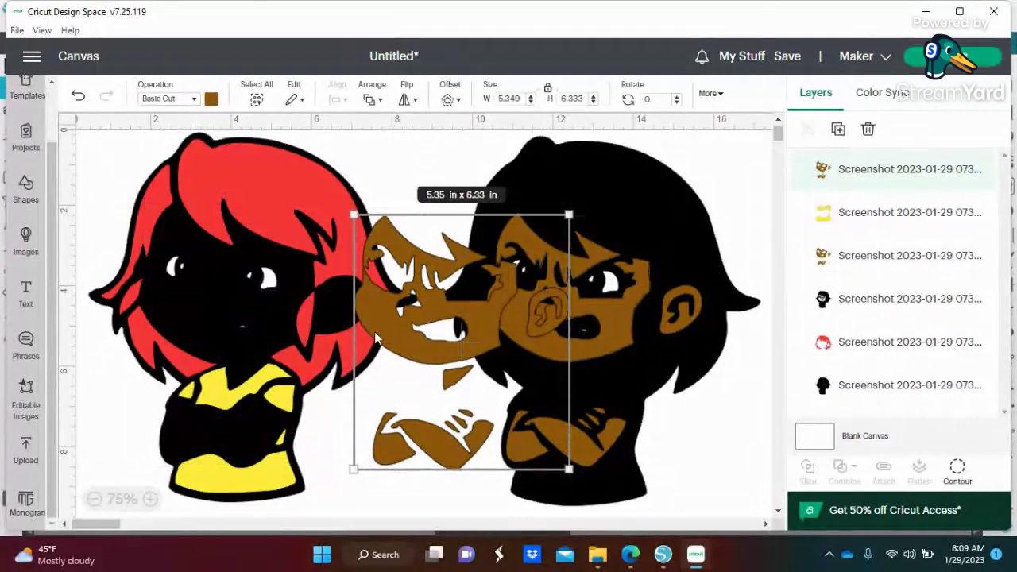
left_click_drag(437, 354, 226, 346)
left_click(226, 342)
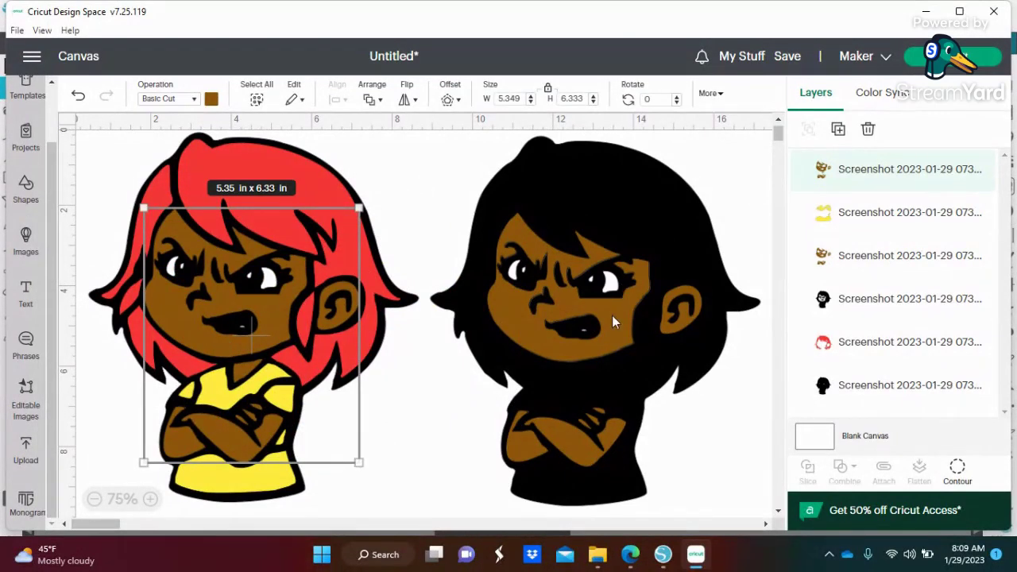
mouse_move(612, 315)
left_mouse_down()
mouse_move(747, 308)
mouse_move(612, 327)
mouse_move(612, 315)
left_mouse_up()
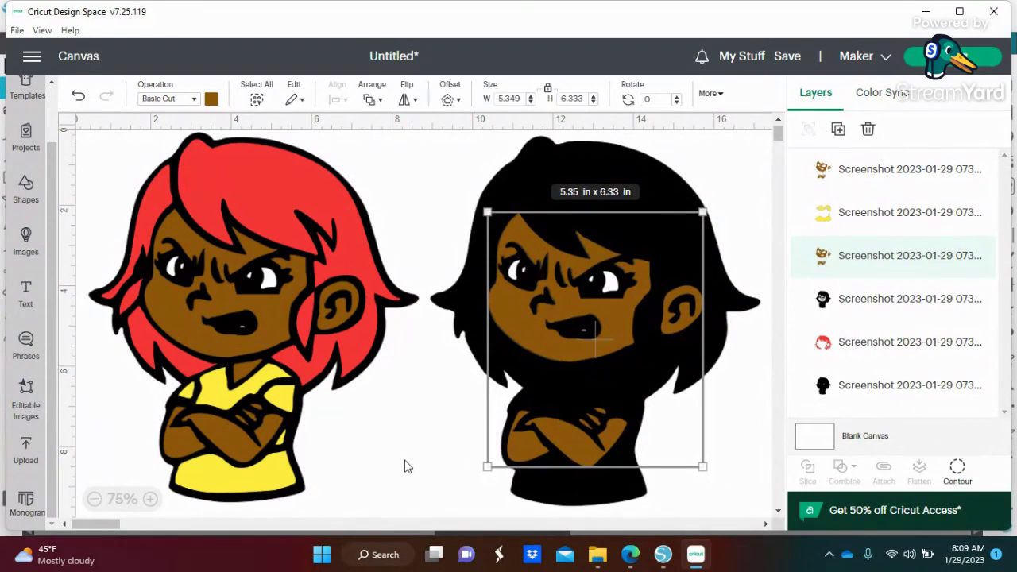
left_click(253, 472)
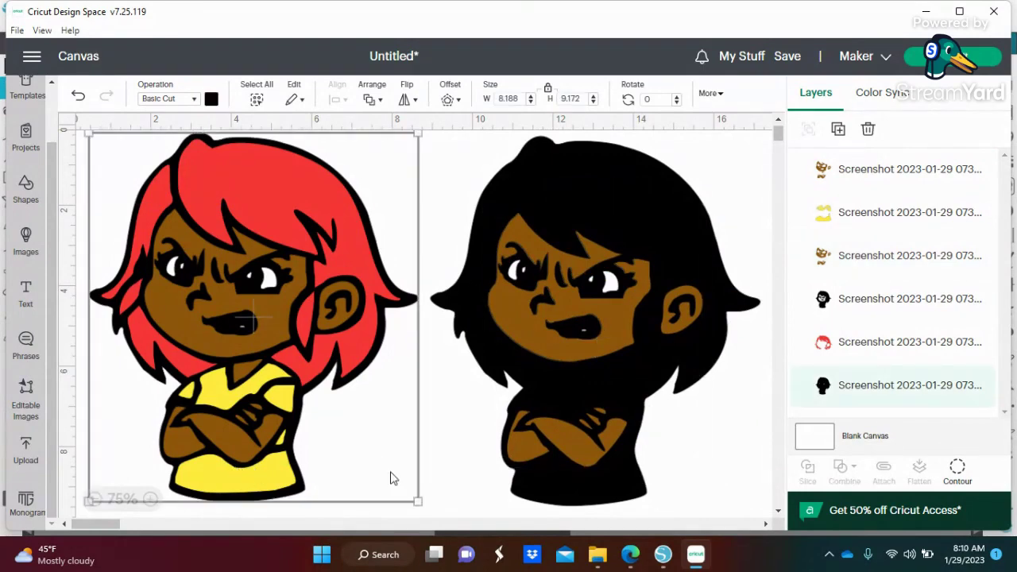
Place a yellow shirt copy on the black-haired girl and move both girls to the canvas centre.
left_click(888, 219)
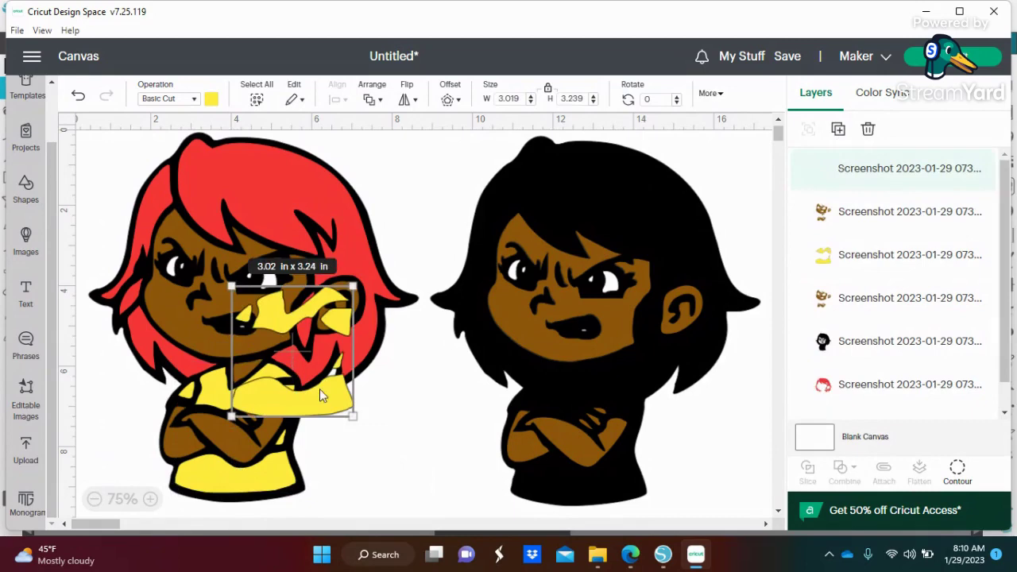
left_click_drag(319, 395, 598, 482)
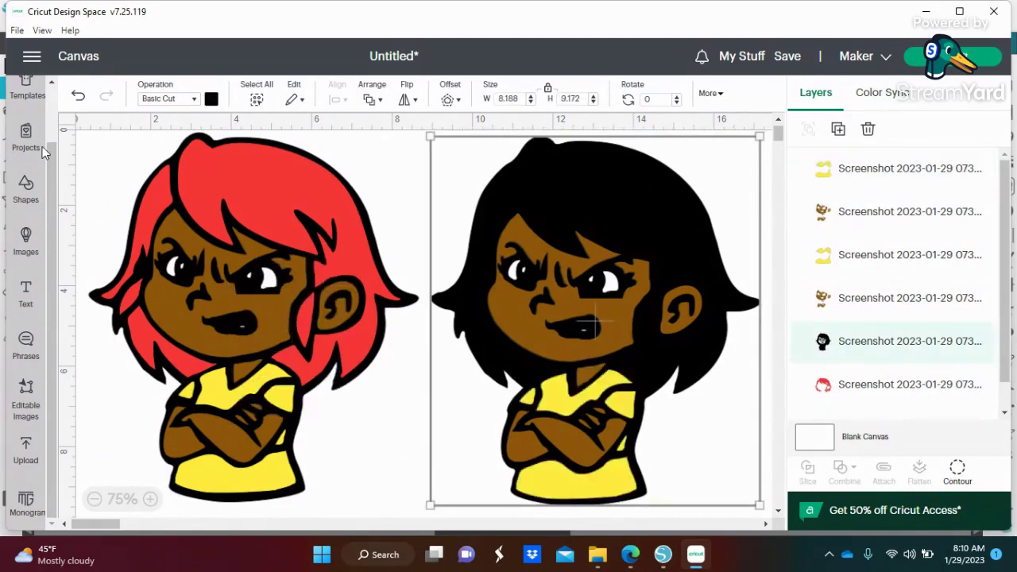
left_click(94, 505)
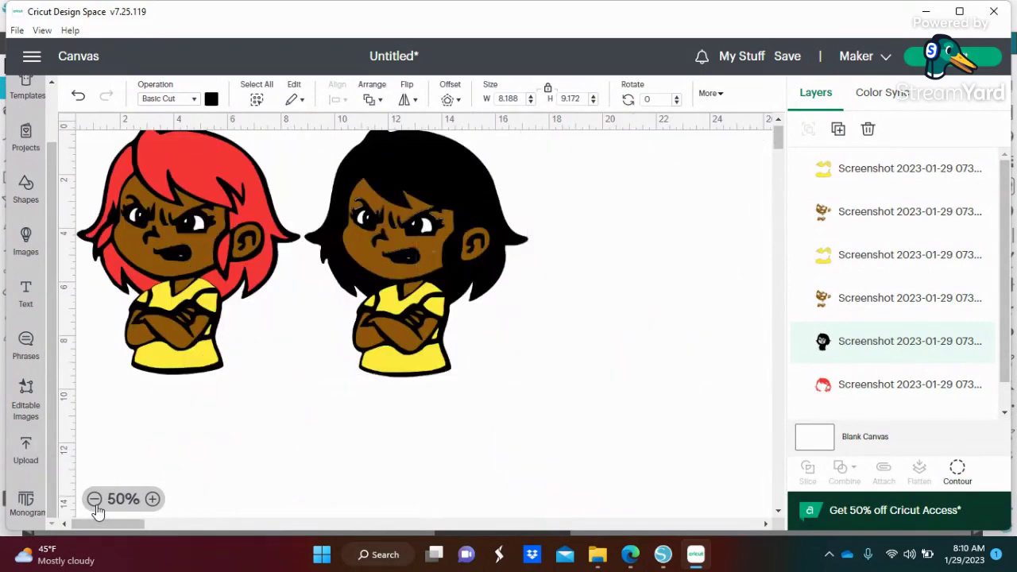
left_click_drag(120, 436, 565, 119)
left_click_drag(429, 207, 555, 270)
left_click(671, 248)
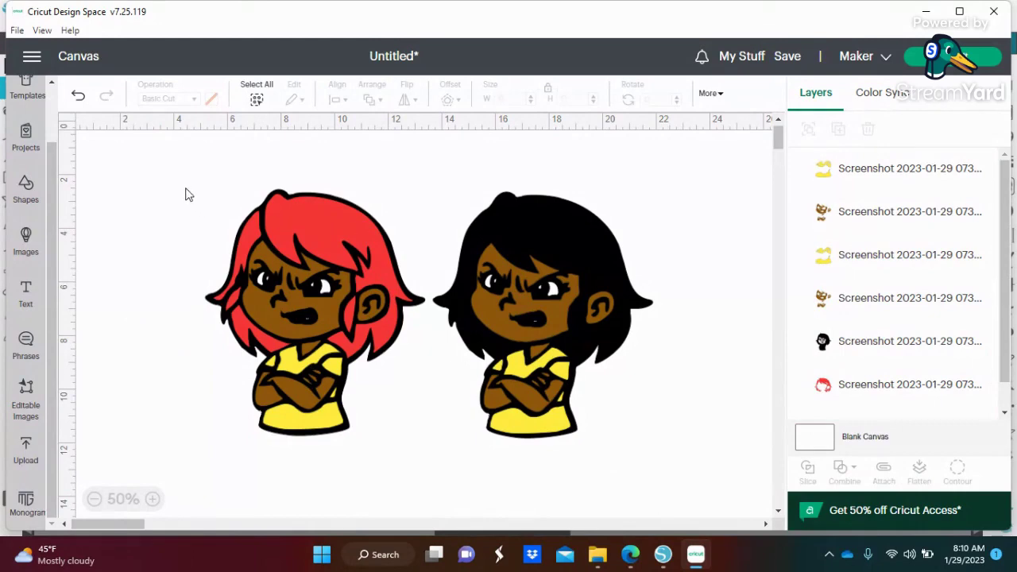
Flatten both girls into one Print Then Cut image and resize it to 8.016 × 4.452 in.
left_click_drag(163, 181, 716, 483)
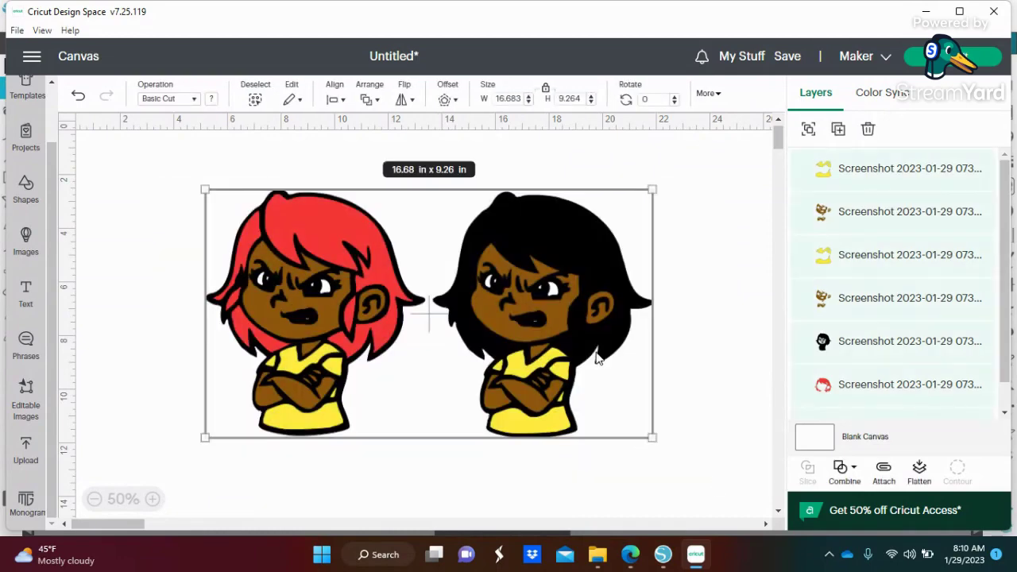
left_click(919, 471)
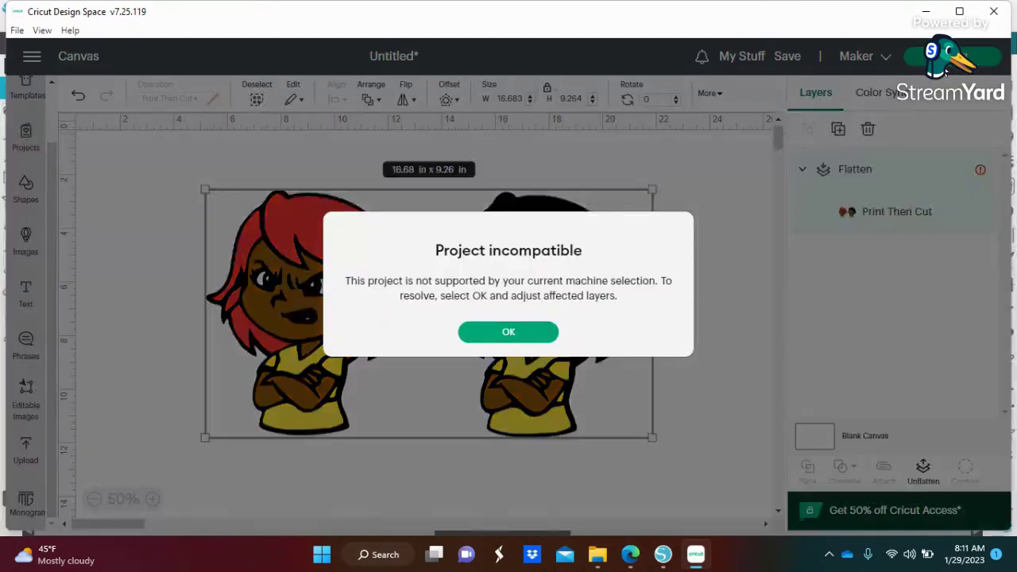
left_click(542, 332)
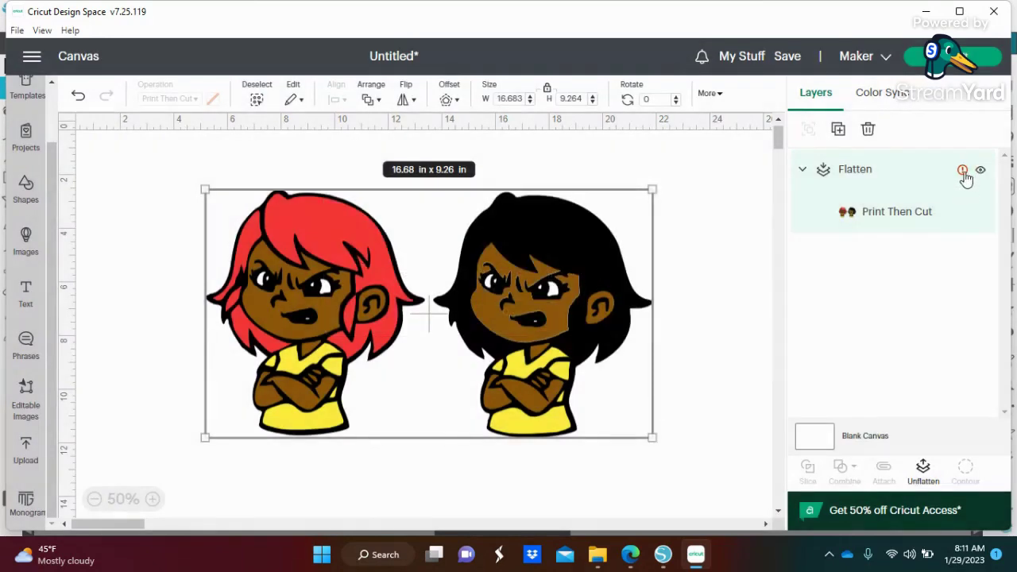
left_click_drag(651, 436, 419, 297)
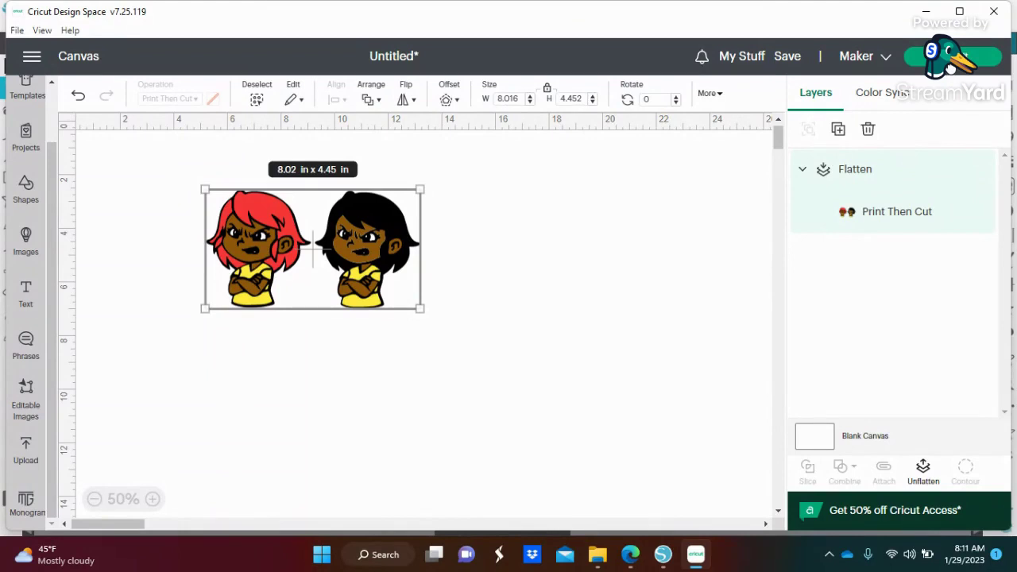
Open the Prepare screen and review the Print Then Cut mat on 8.5 × 11 in material.
left_click(951, 67)
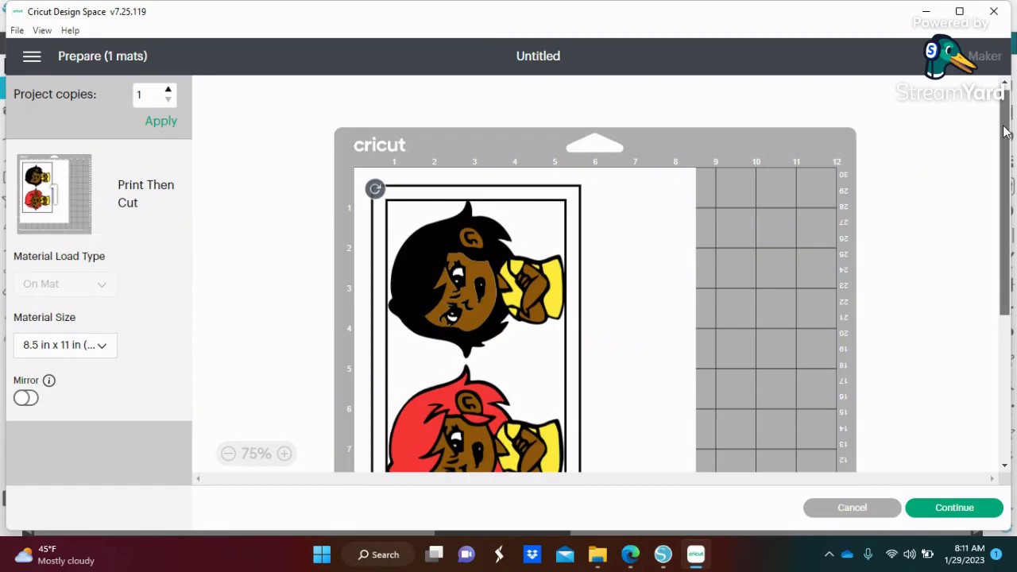
left_click_drag(1005, 131, 1009, 162)
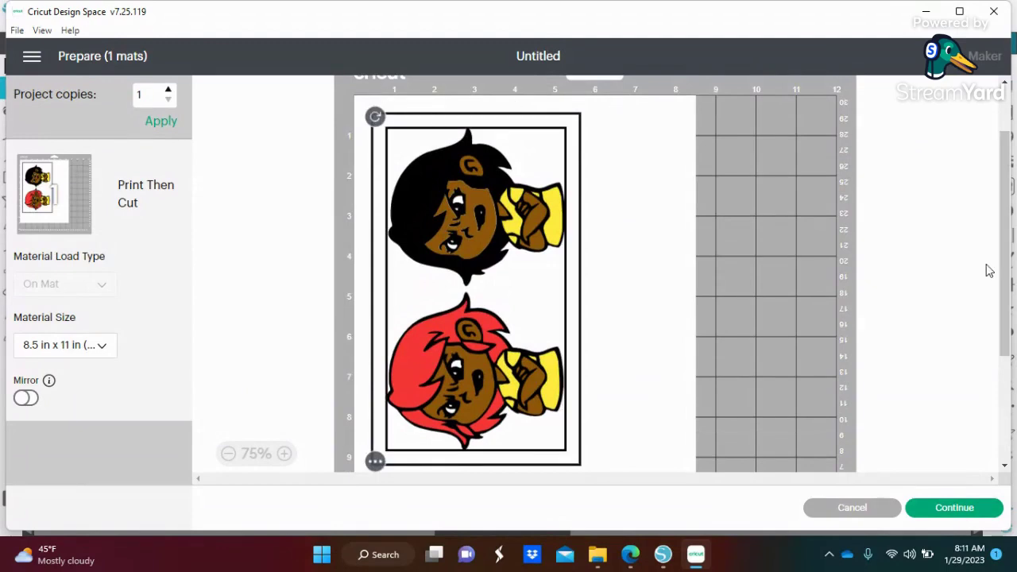
left_click_drag(1007, 256, 1002, 205)
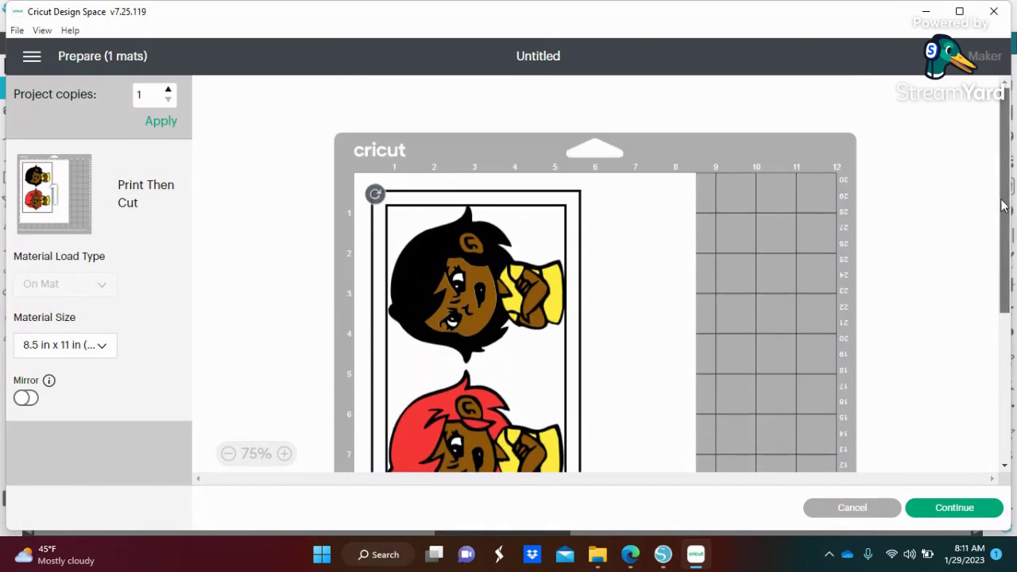
scroll(1003, 205, "down", 1)
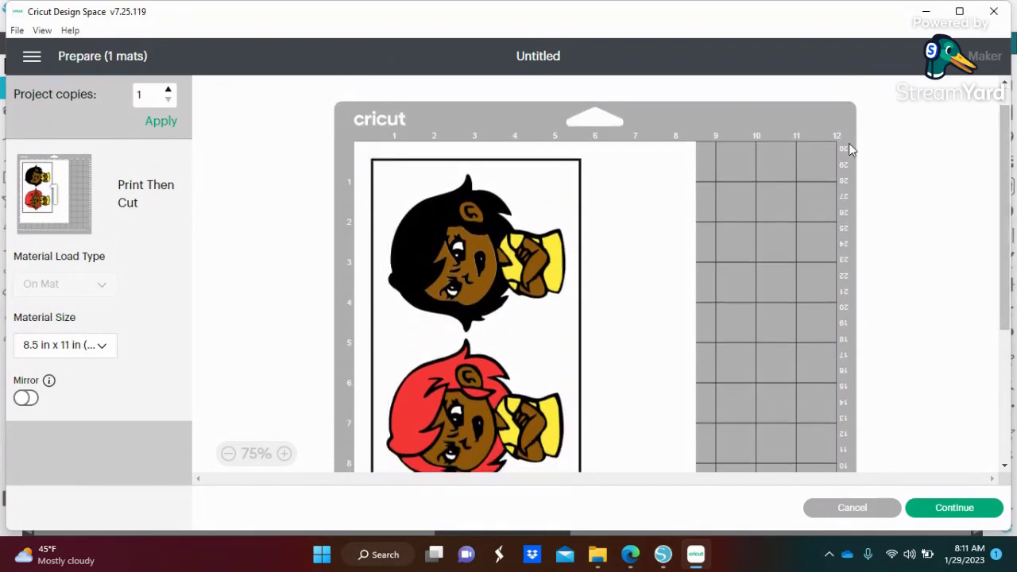